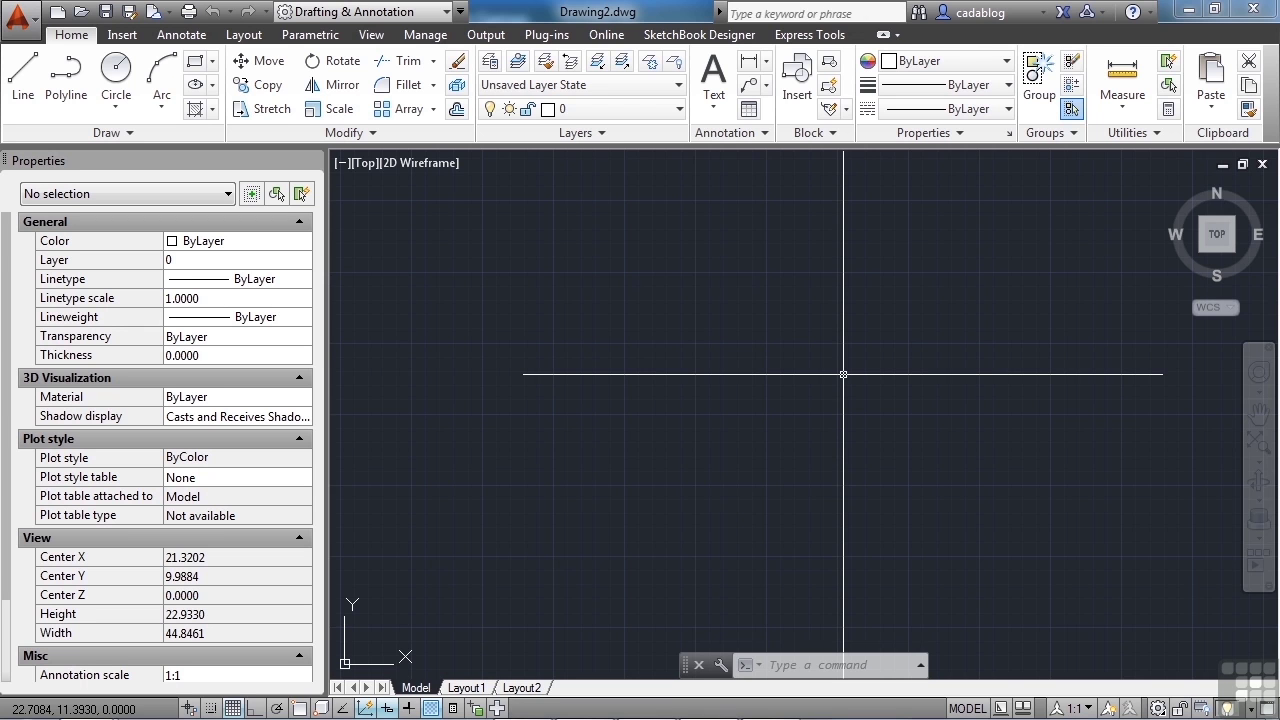
- Open reference.dwg from the 09 folder and pan the plan higher in the view
key("ctrl+o")
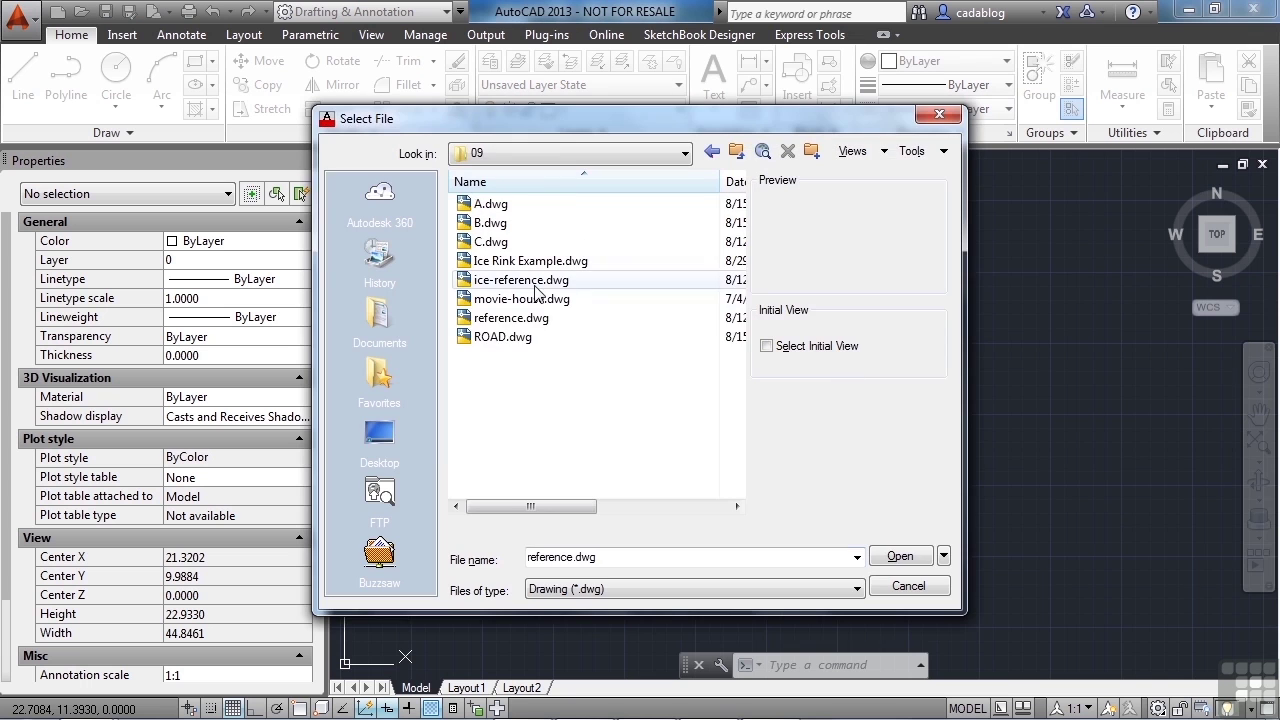
left_click(511, 317)
left_click(898, 556)
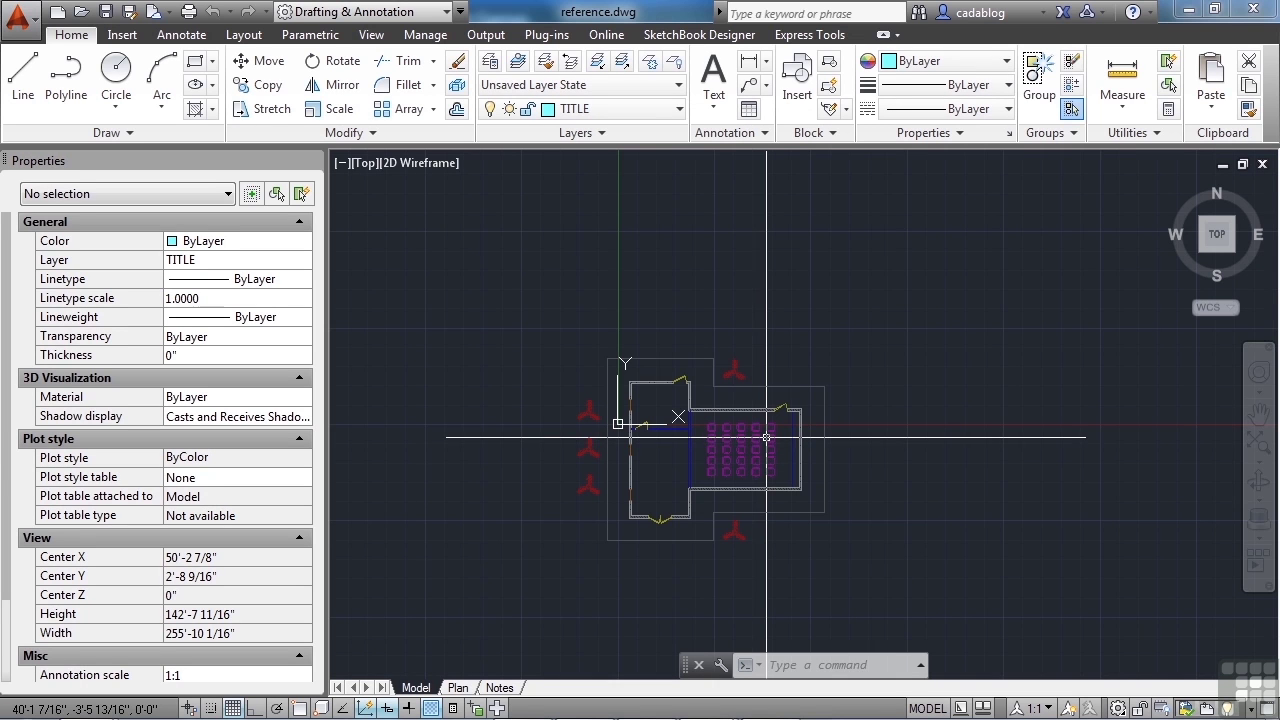
middle_click_drag(840, 325, 840, 271)
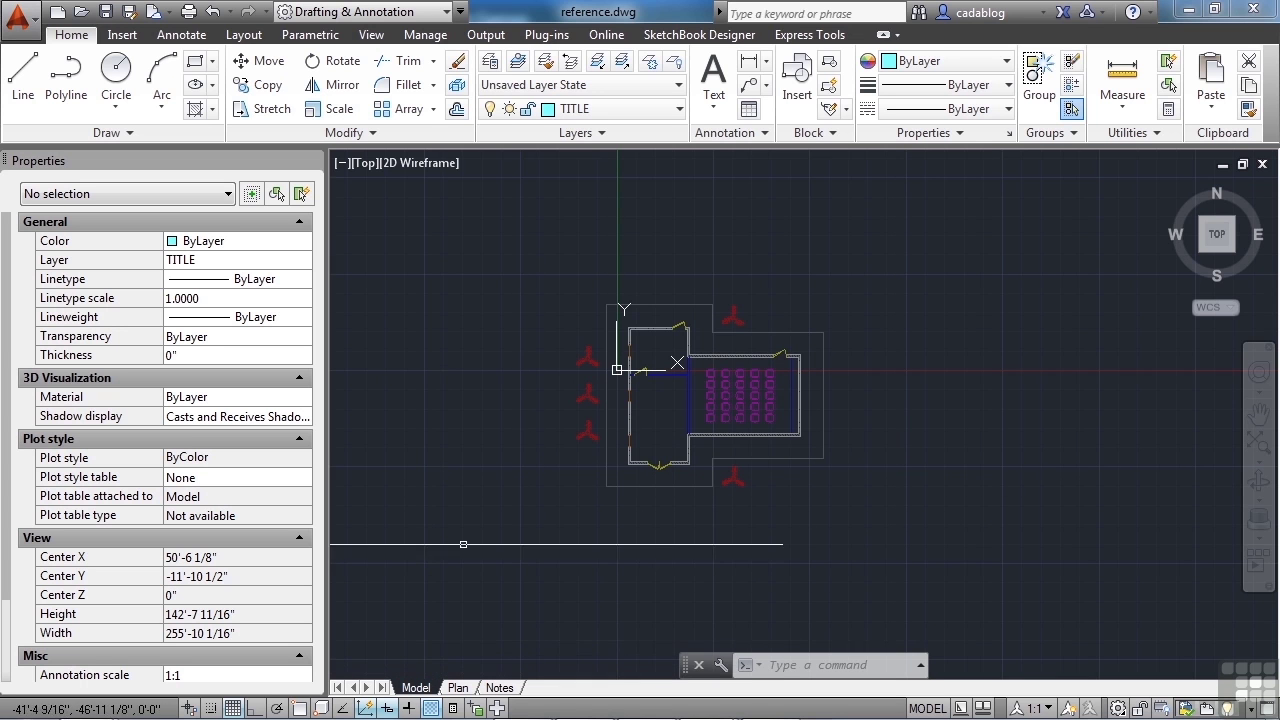
- Close the Properties palette and run XR to show the External References palette
left_click(311, 162)
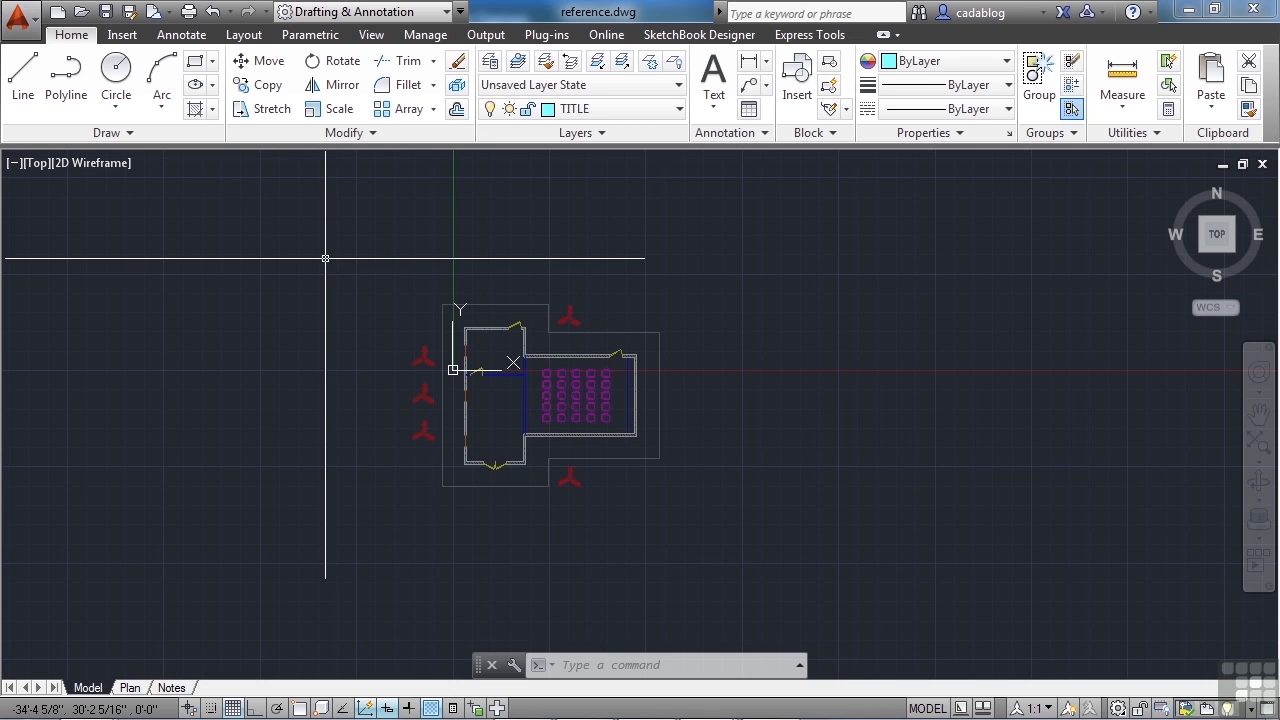
type("XR")
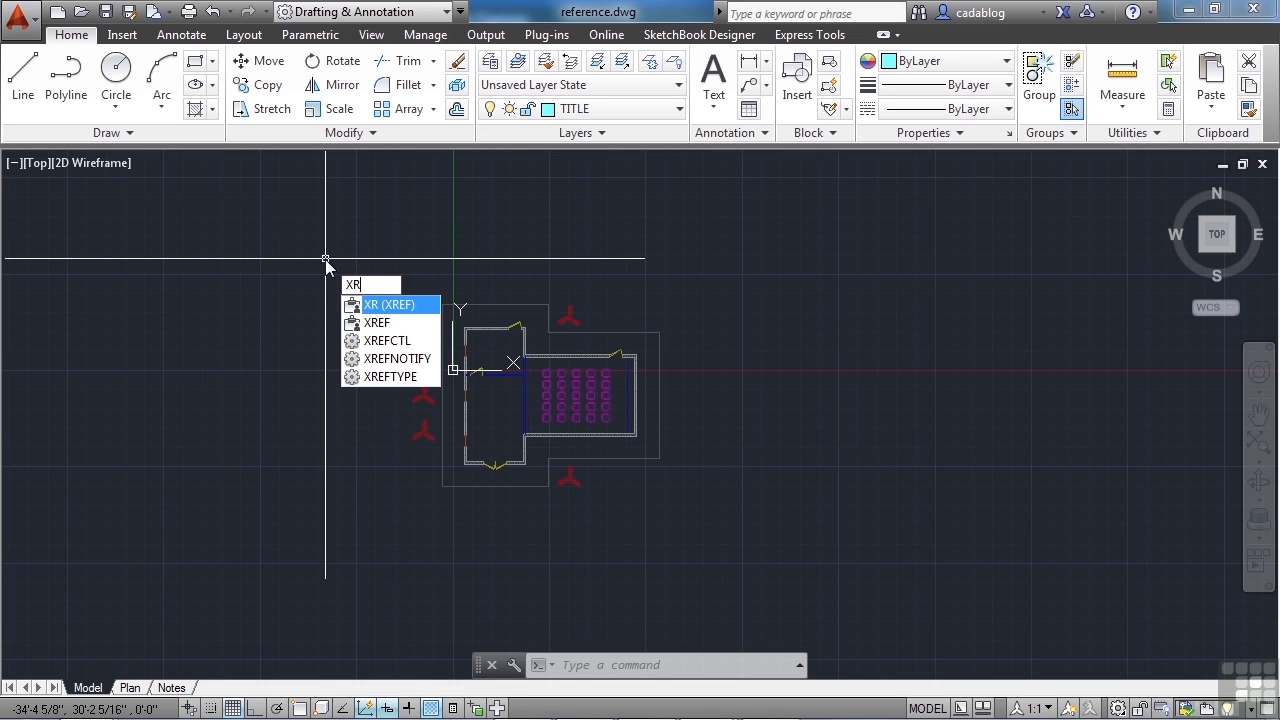
key("Return")
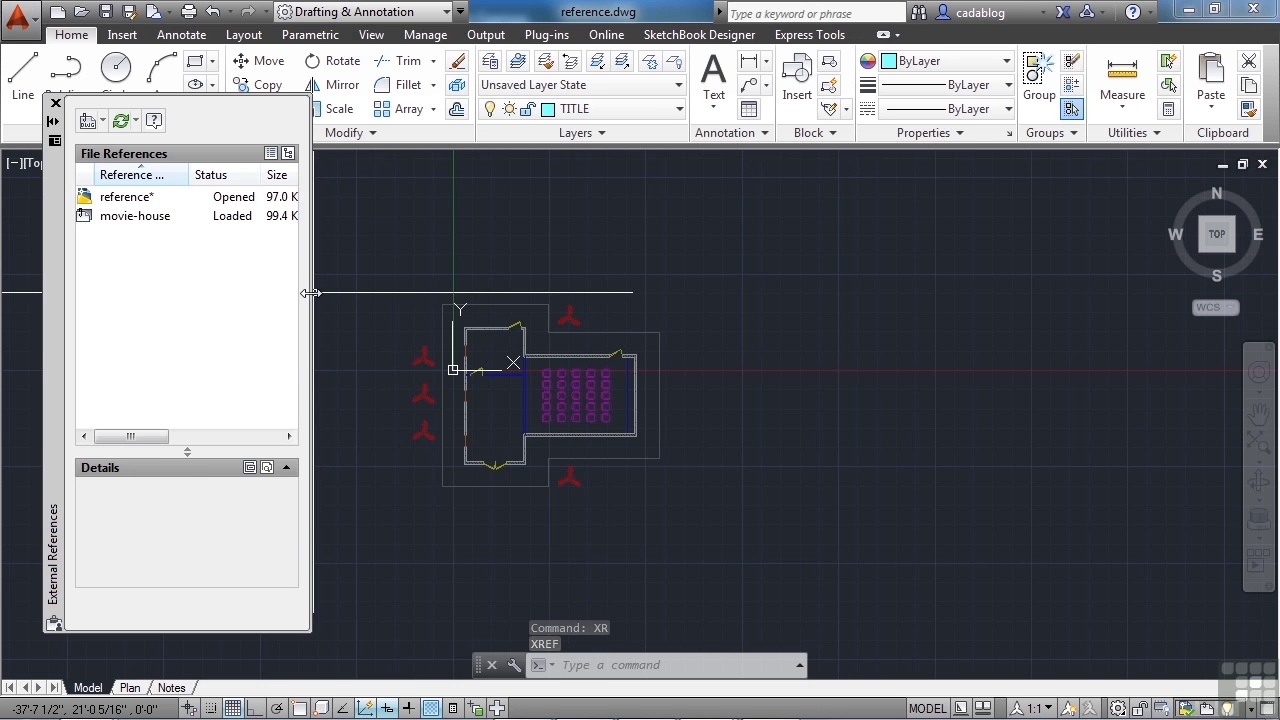
- Widen the External References palette and float it over the drawing
left_click_drag(311, 293, 775, 343)
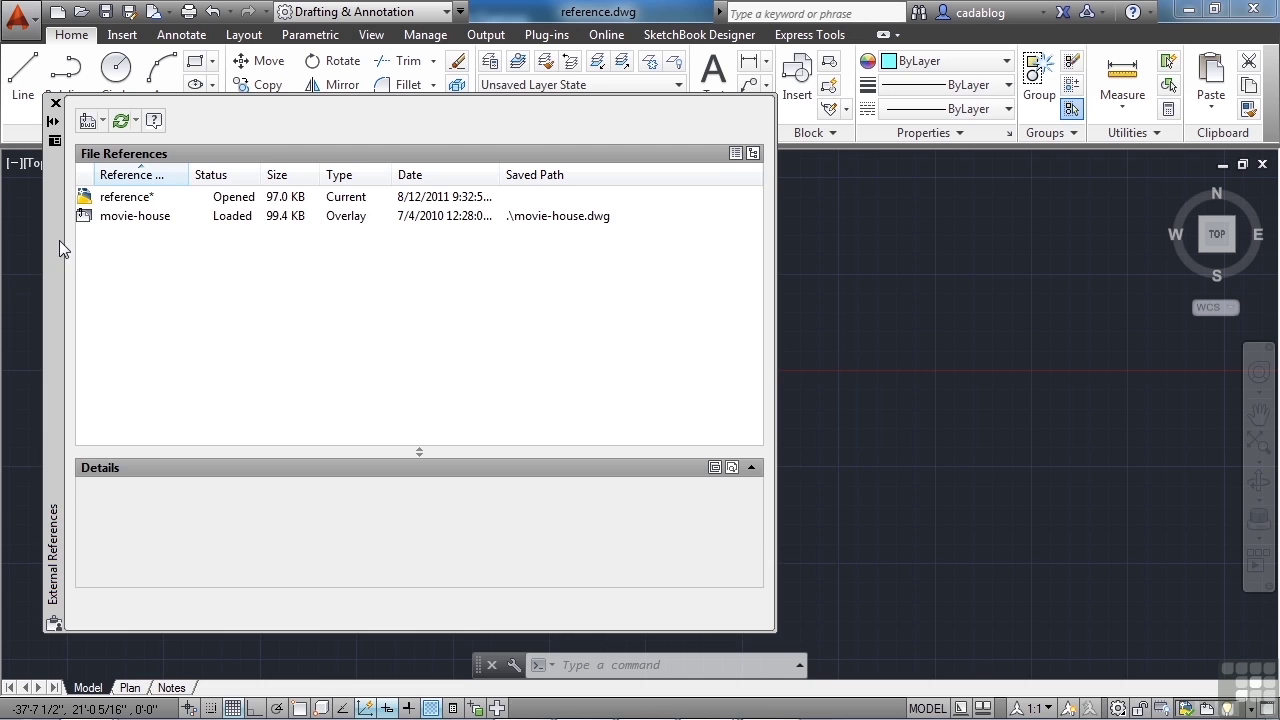
left_click_drag(58, 240, 138, 250)
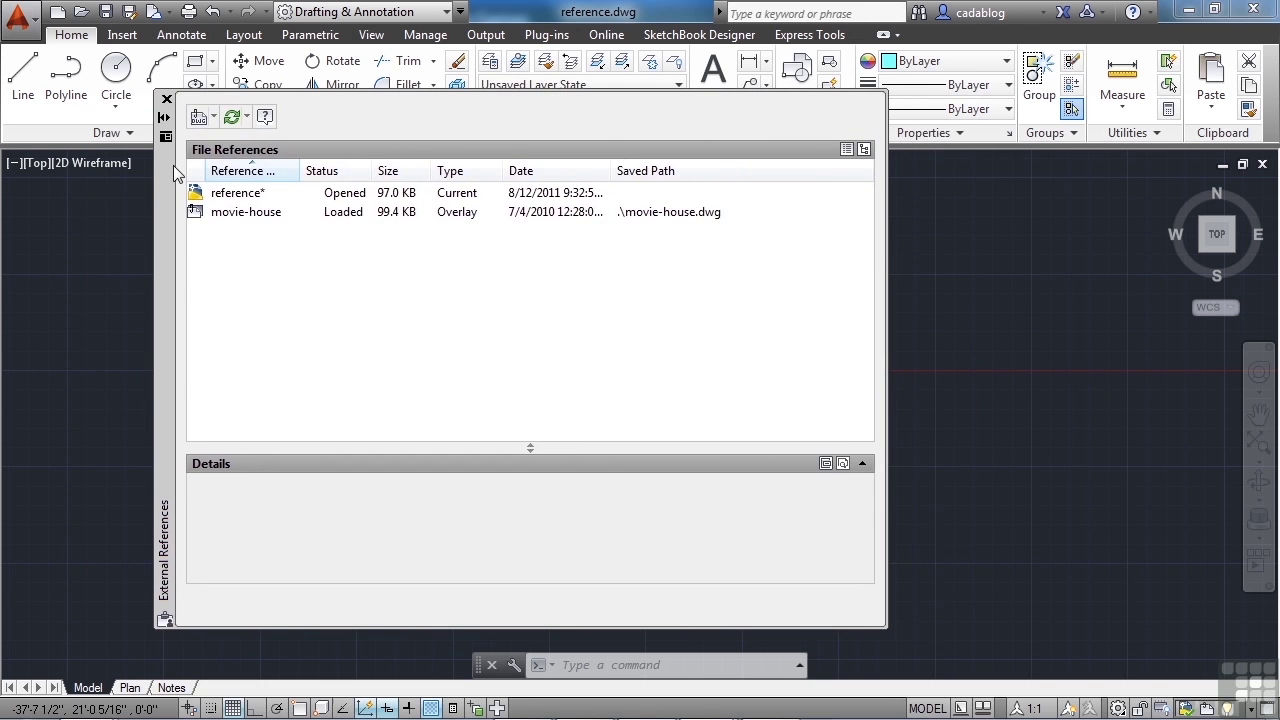
left_click(164, 117)
left_click_drag(163, 164, 142, 170)
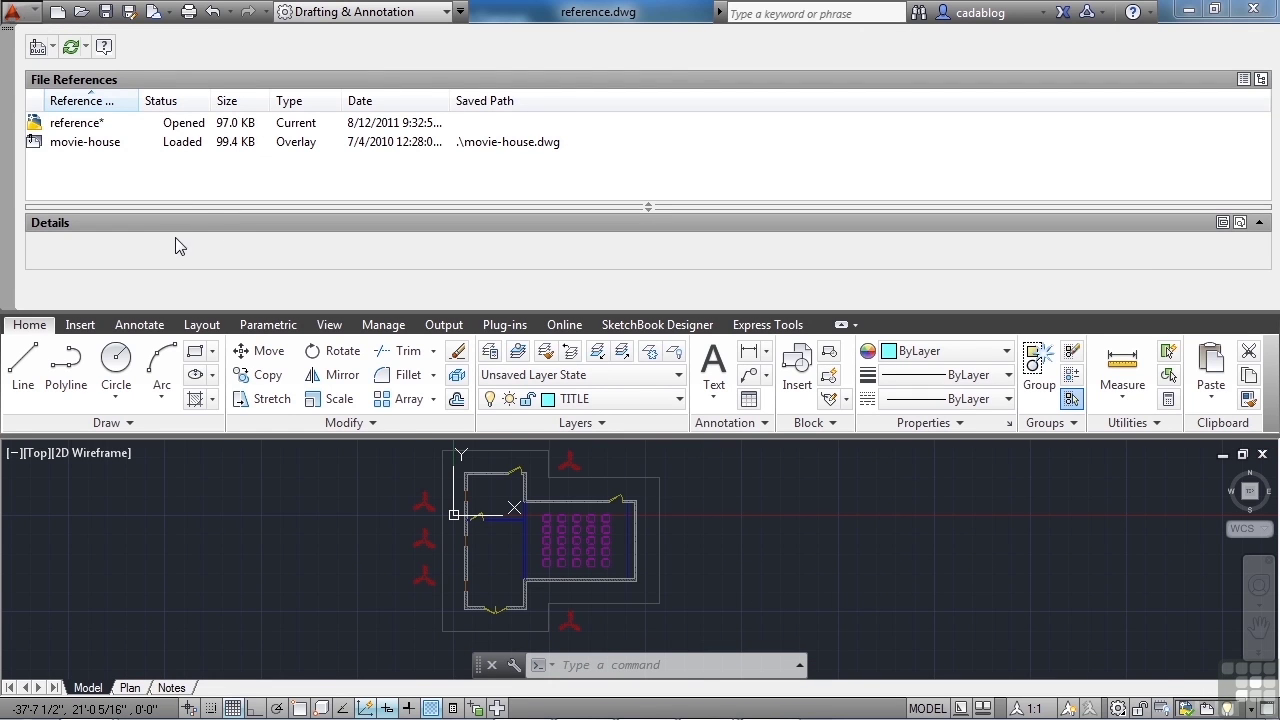
left_click_drag(8, 138, 110, 215)
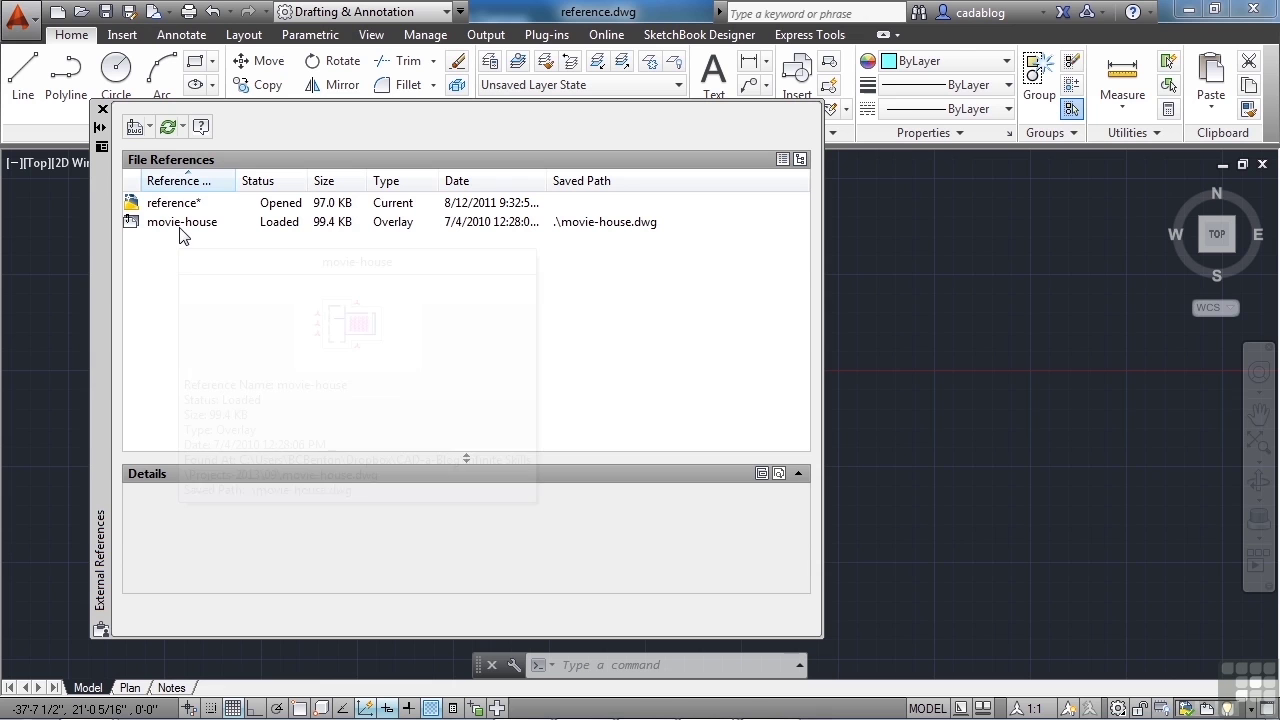
- View details for reference and the movie-house overlay (Loaded, 99.4 KB), then list attachable file types
left_click(172, 206)
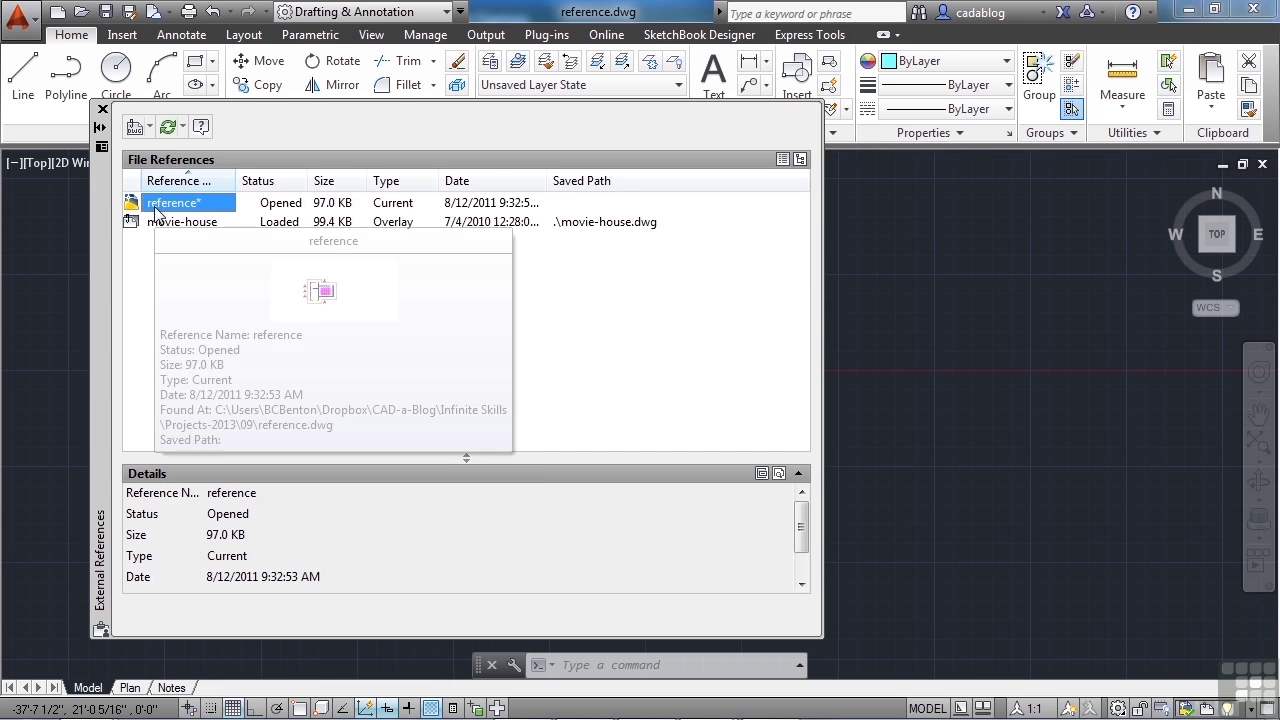
mouse_move(146, 220)
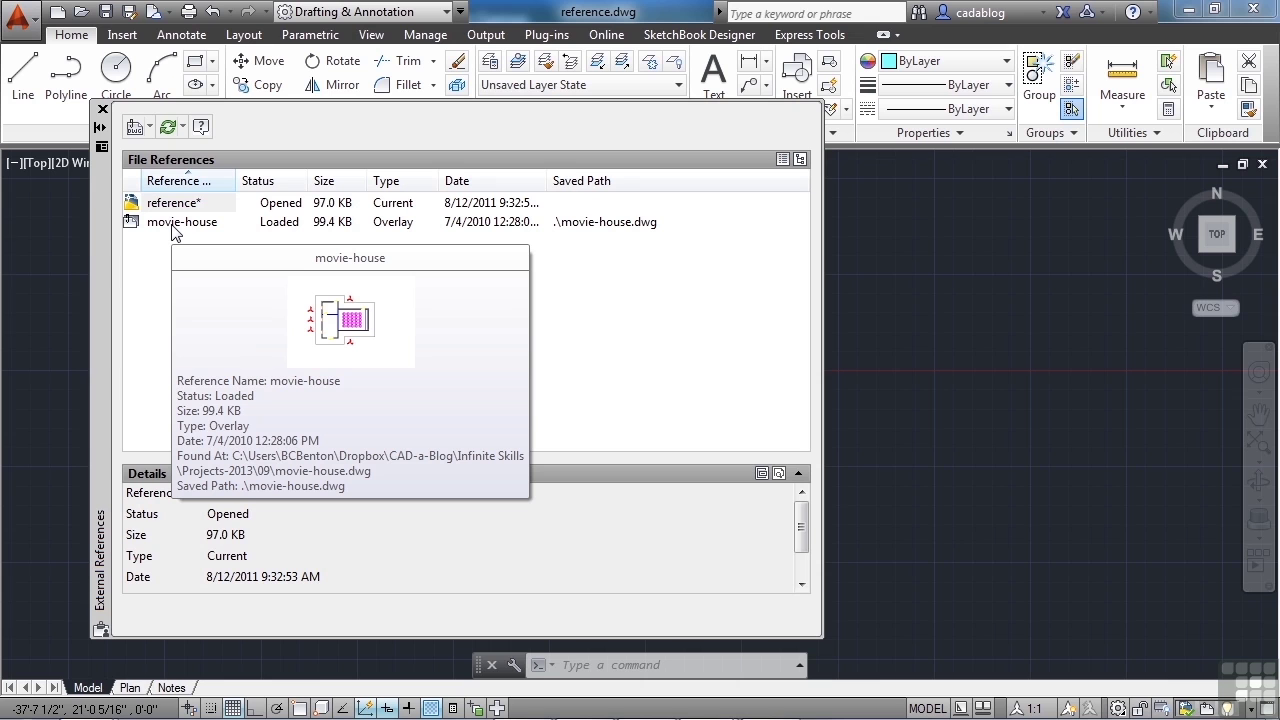
left_click(172, 228)
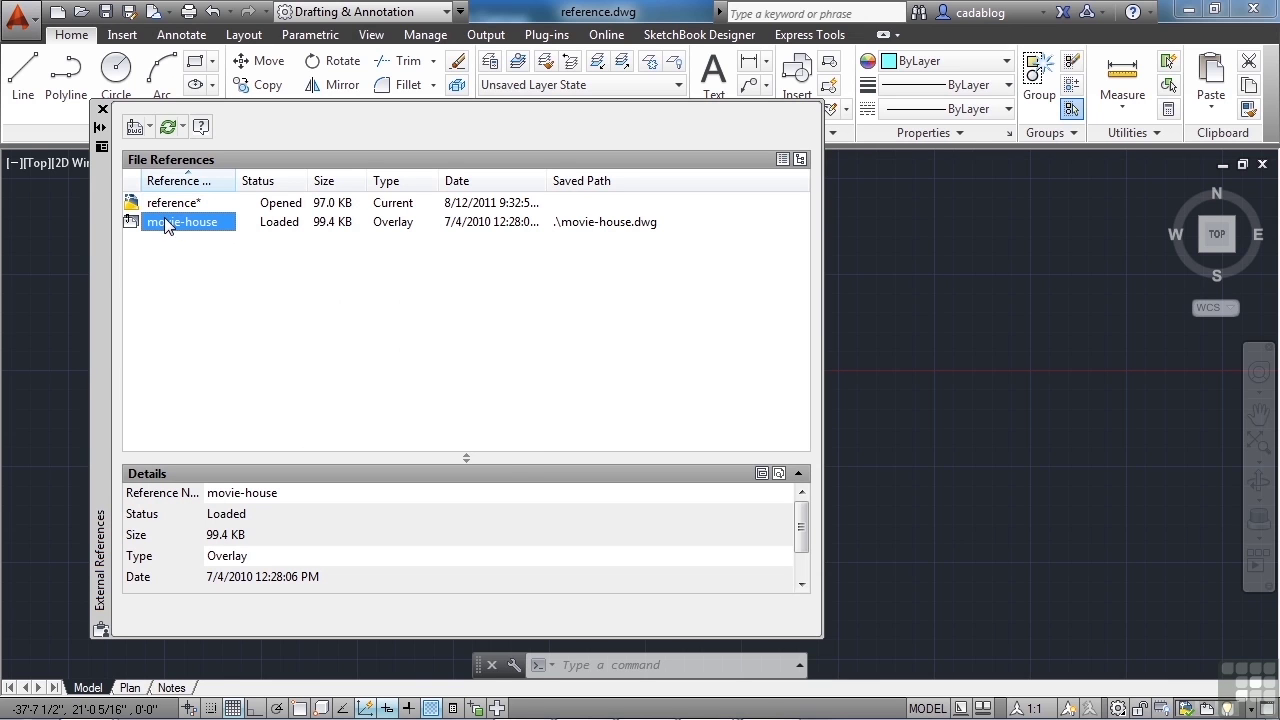
left_click(150, 128)
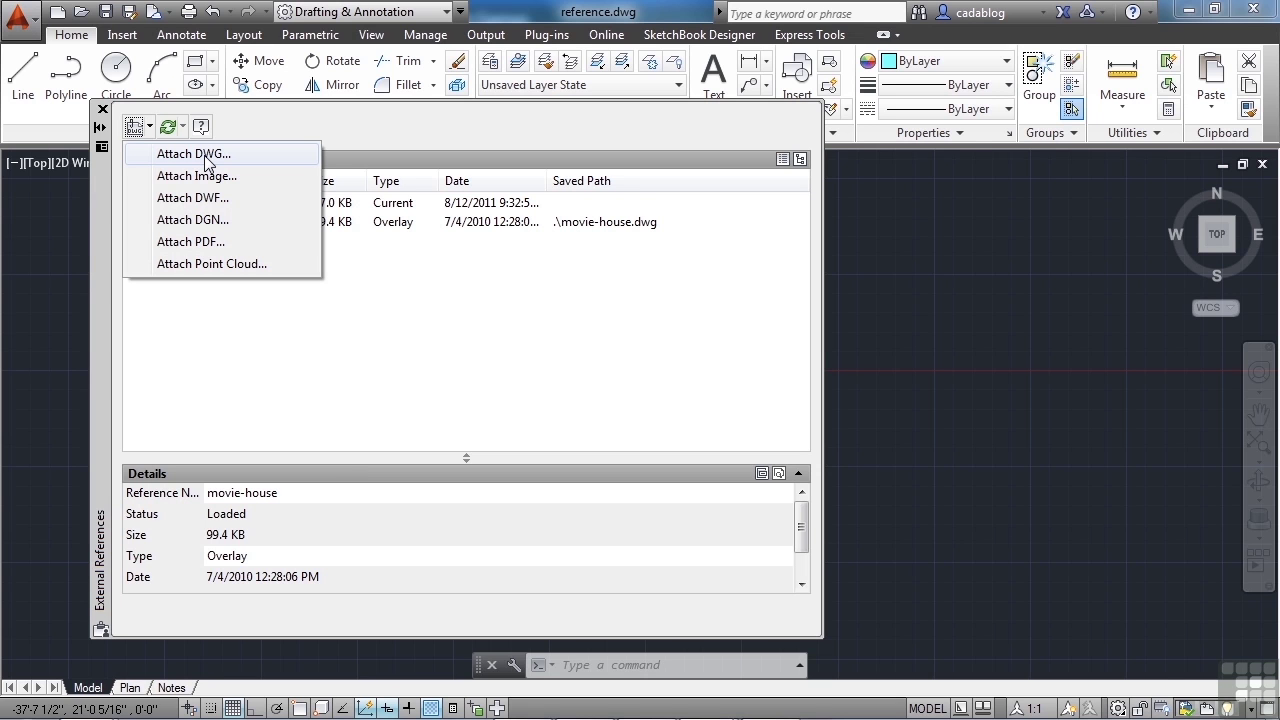
- Attach a DWG, browsing CAD-a-Blog > Infinite Skills > Projects-2 > 09 to select ROAD.dwg
left_click(173, 157)
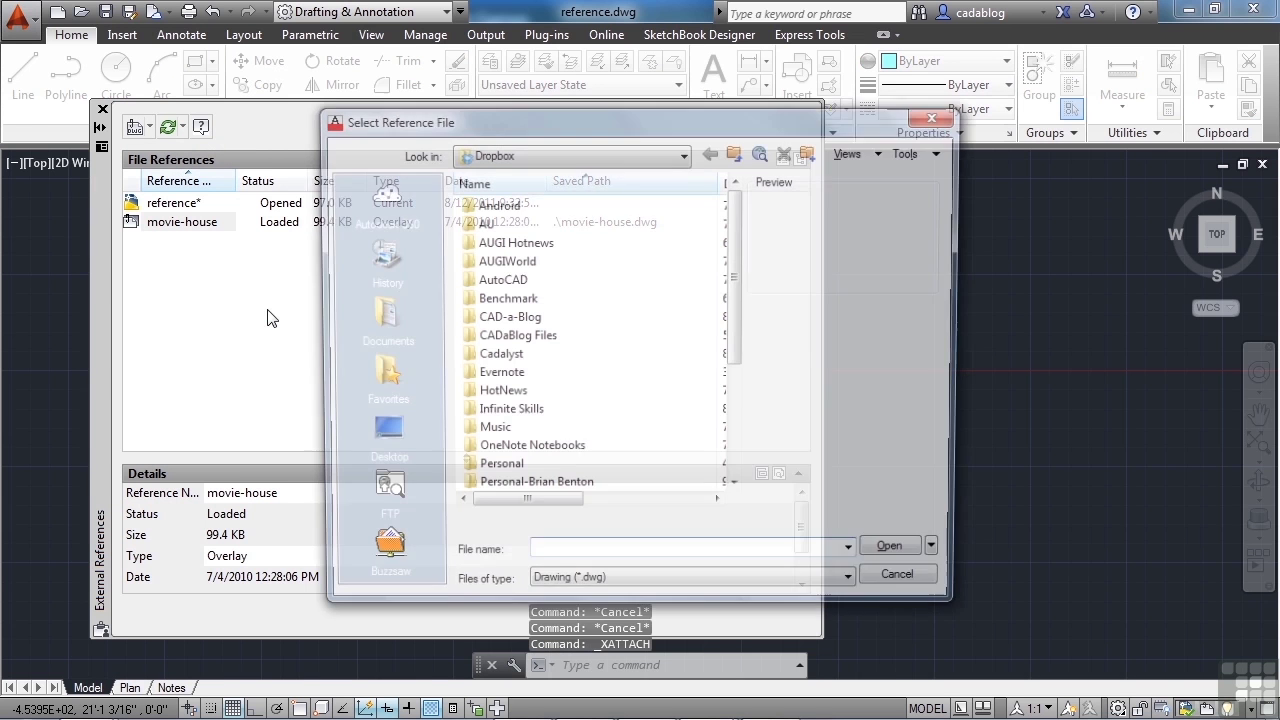
left_click_drag(605, 118, 548, 82)
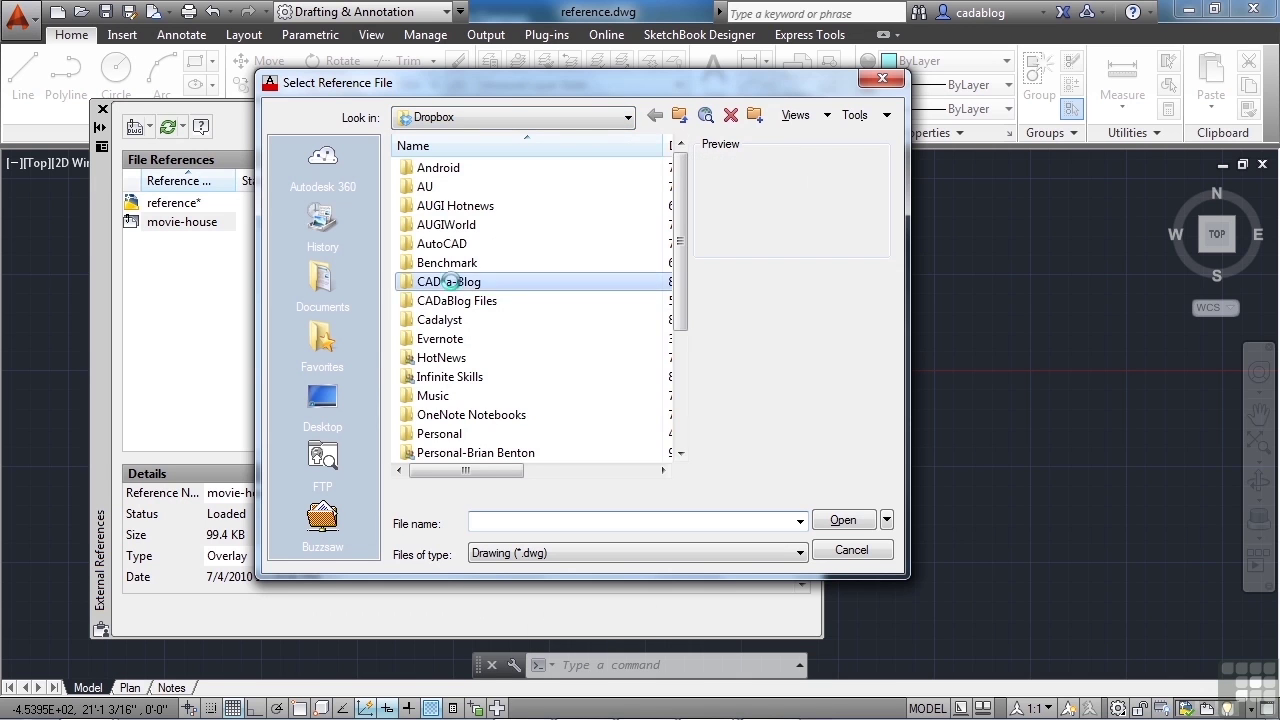
double_click(453, 283)
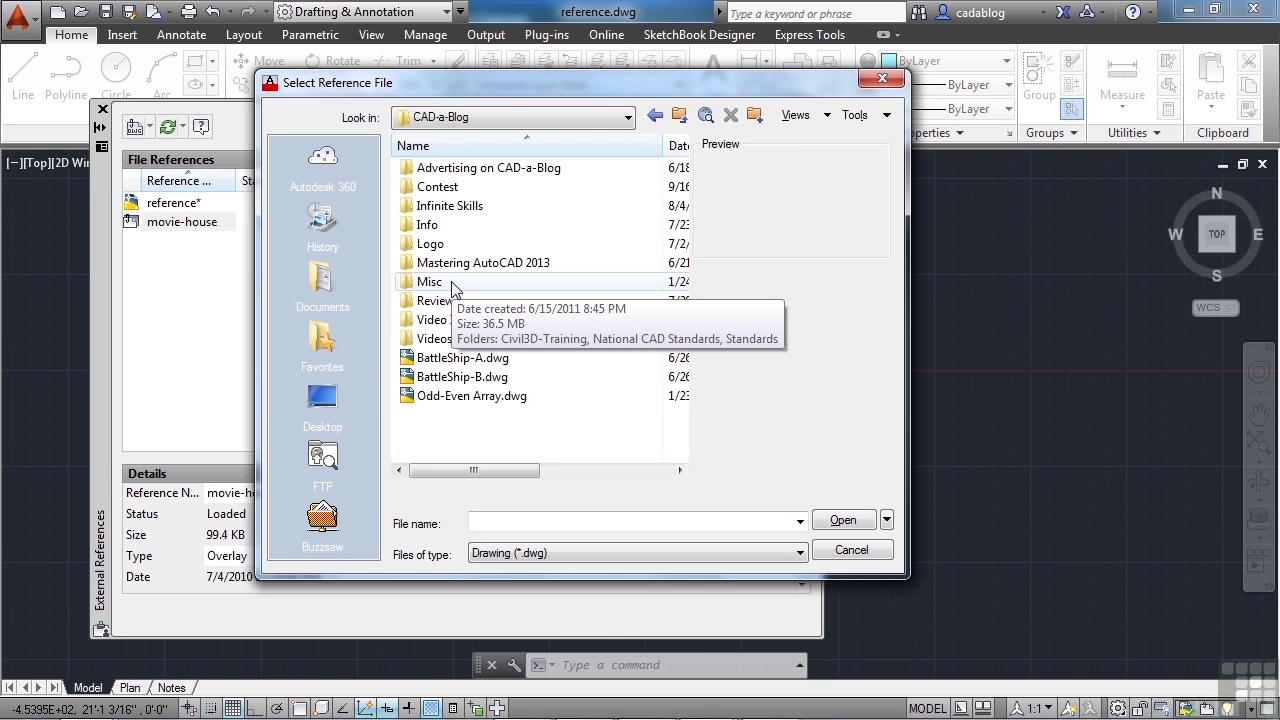
left_click(467, 214)
double_click(467, 210)
double_click(467, 189)
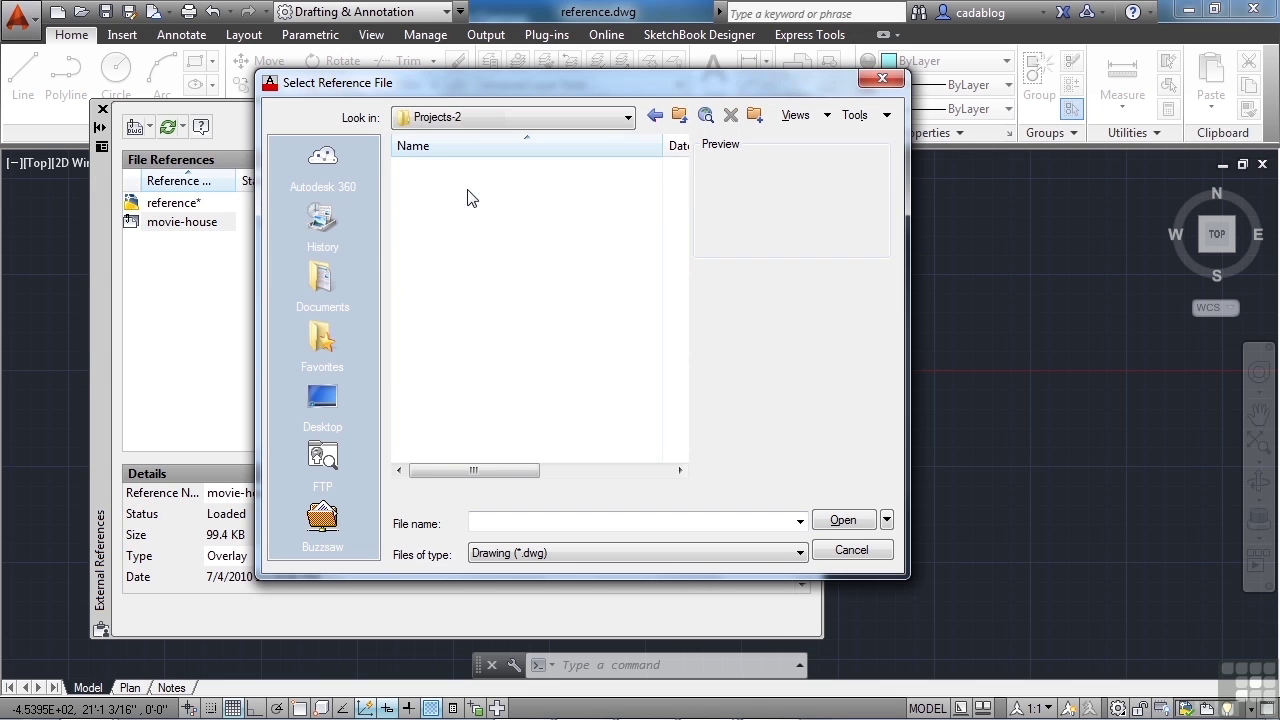
double_click(429, 300)
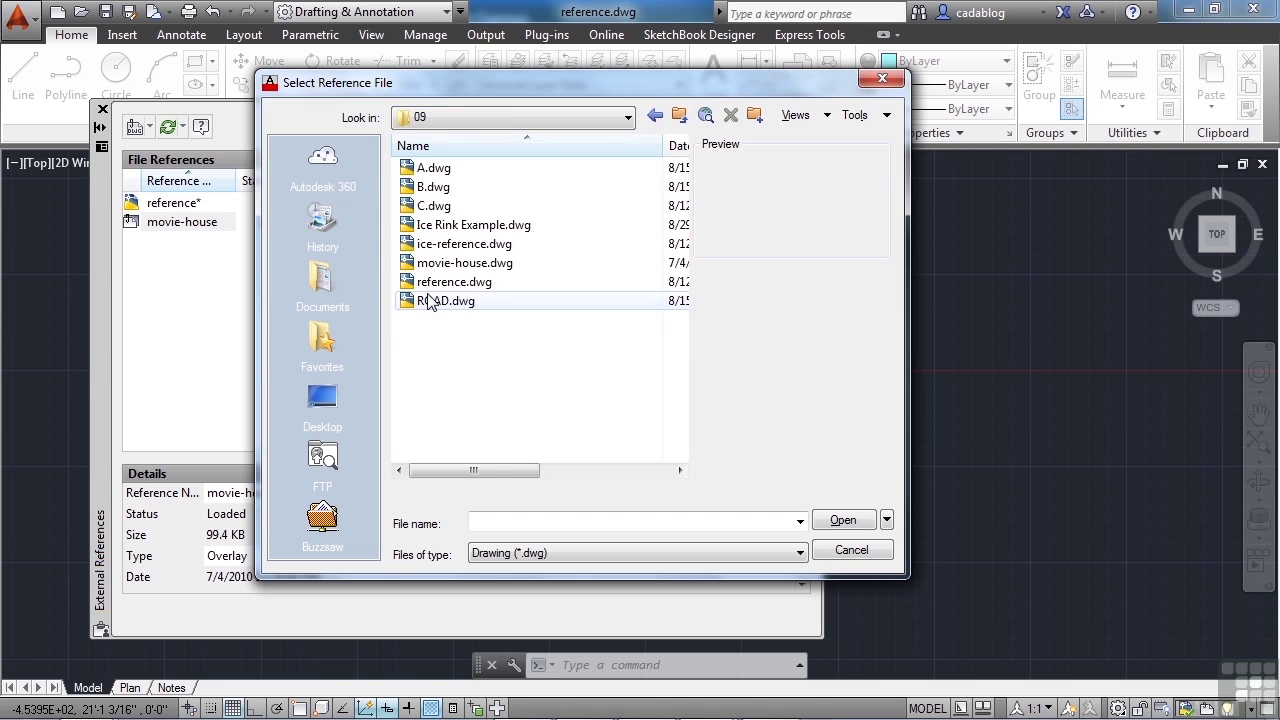
left_click(446, 304)
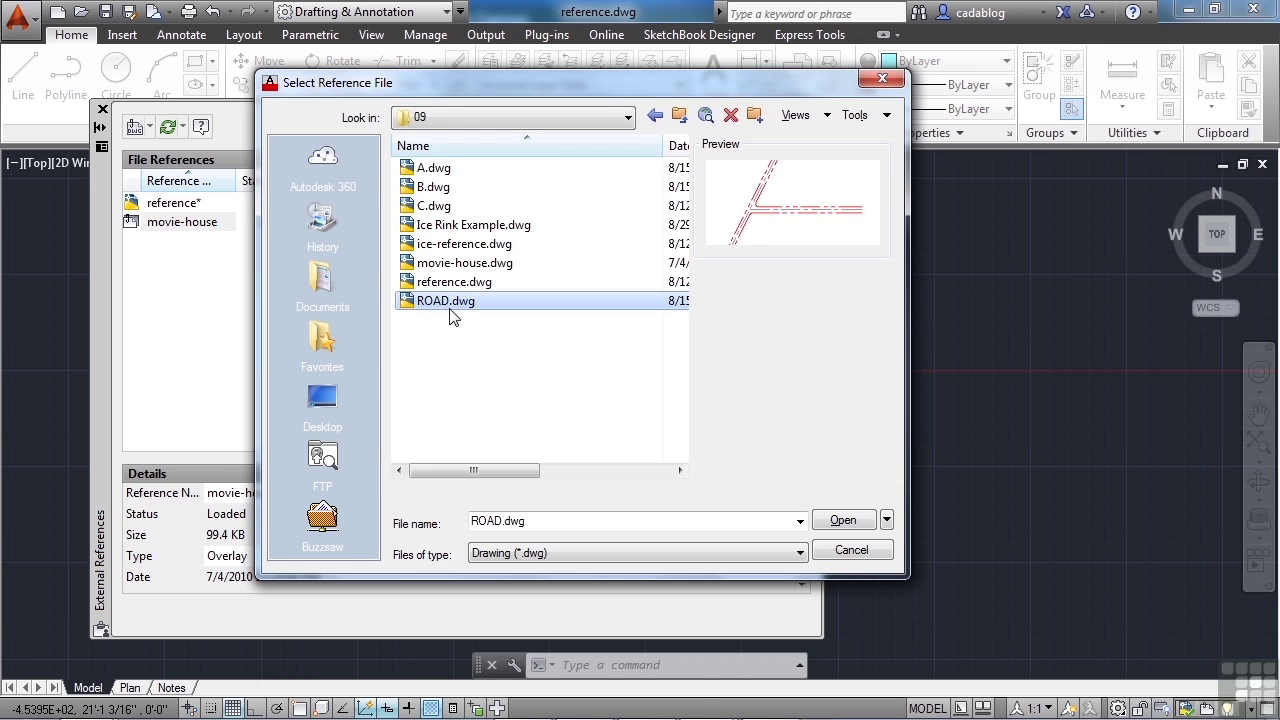
- Set ROAD as an Overlay at scale 1.00 in X, Y and Z with a relative path
left_click(845, 521)
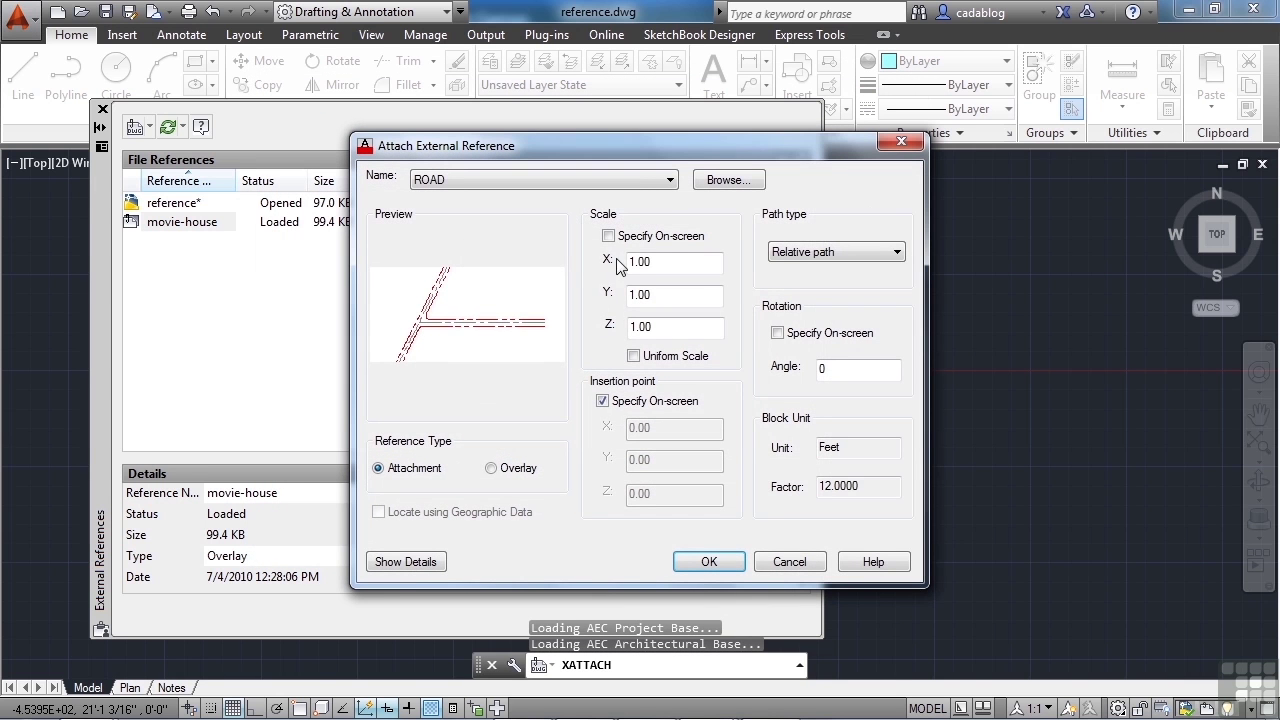
left_click_drag(673, 146, 629, 122)
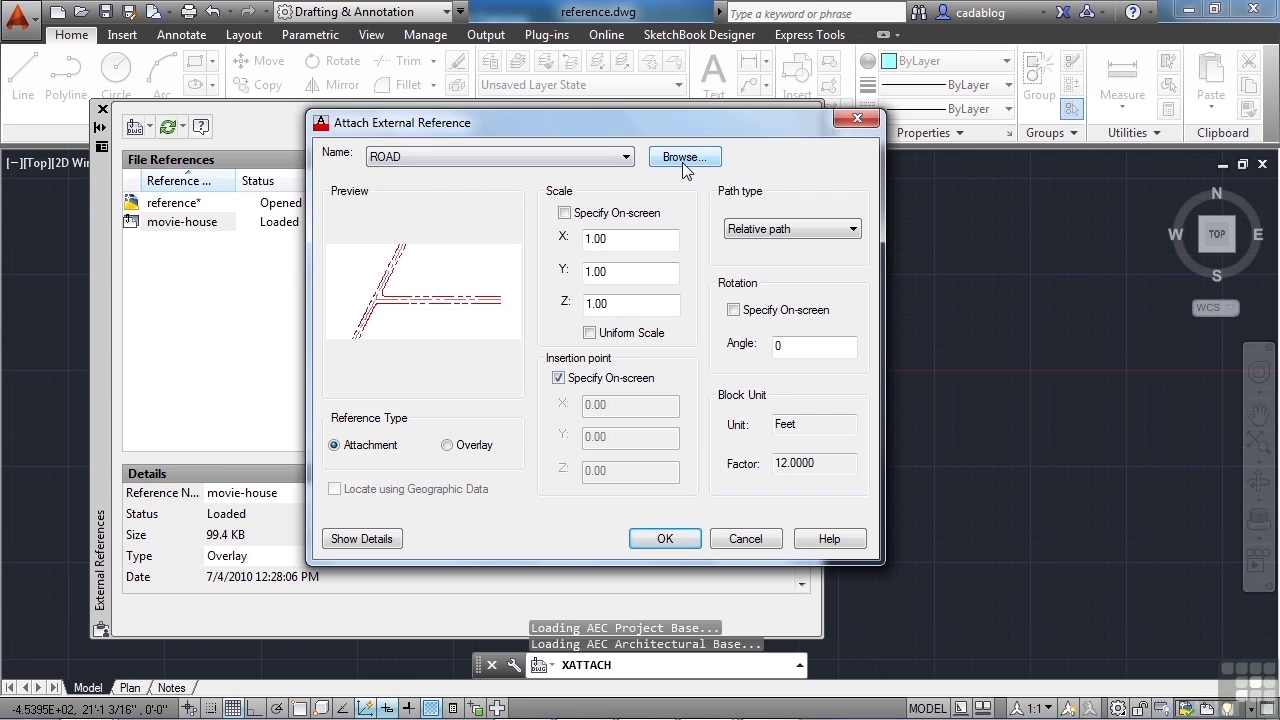
left_click(565, 214)
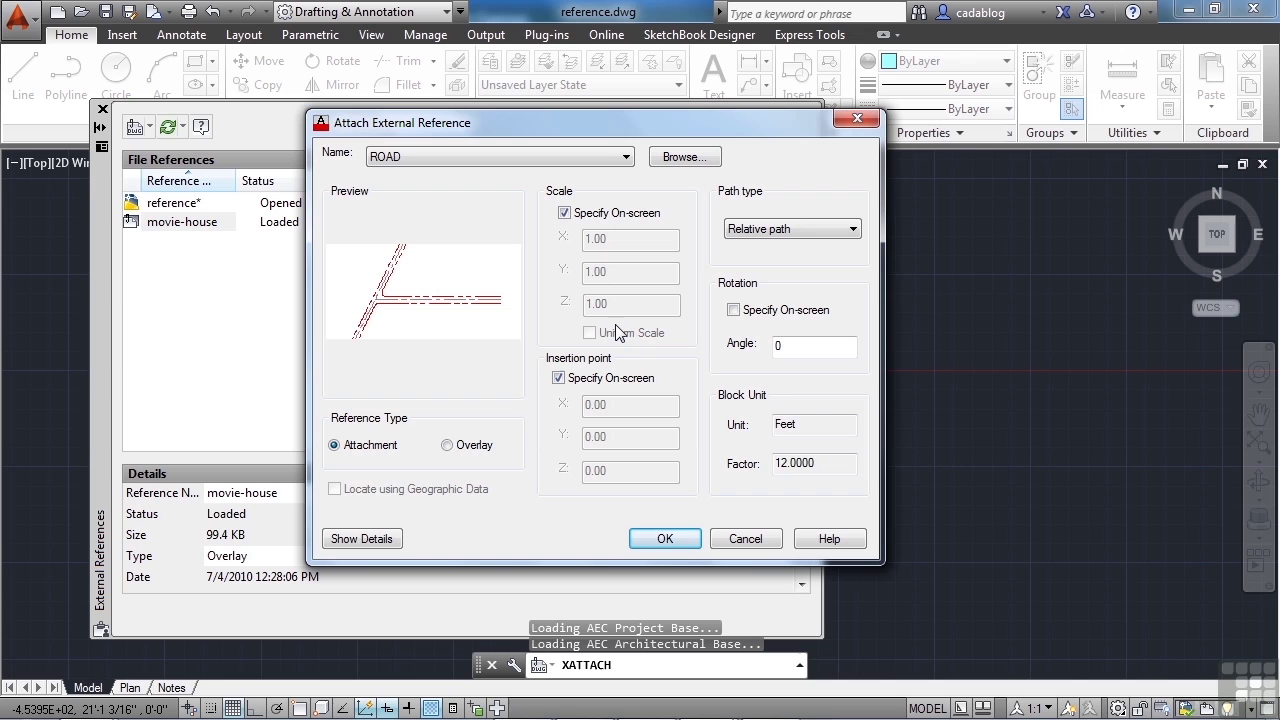
left_click(565, 213)
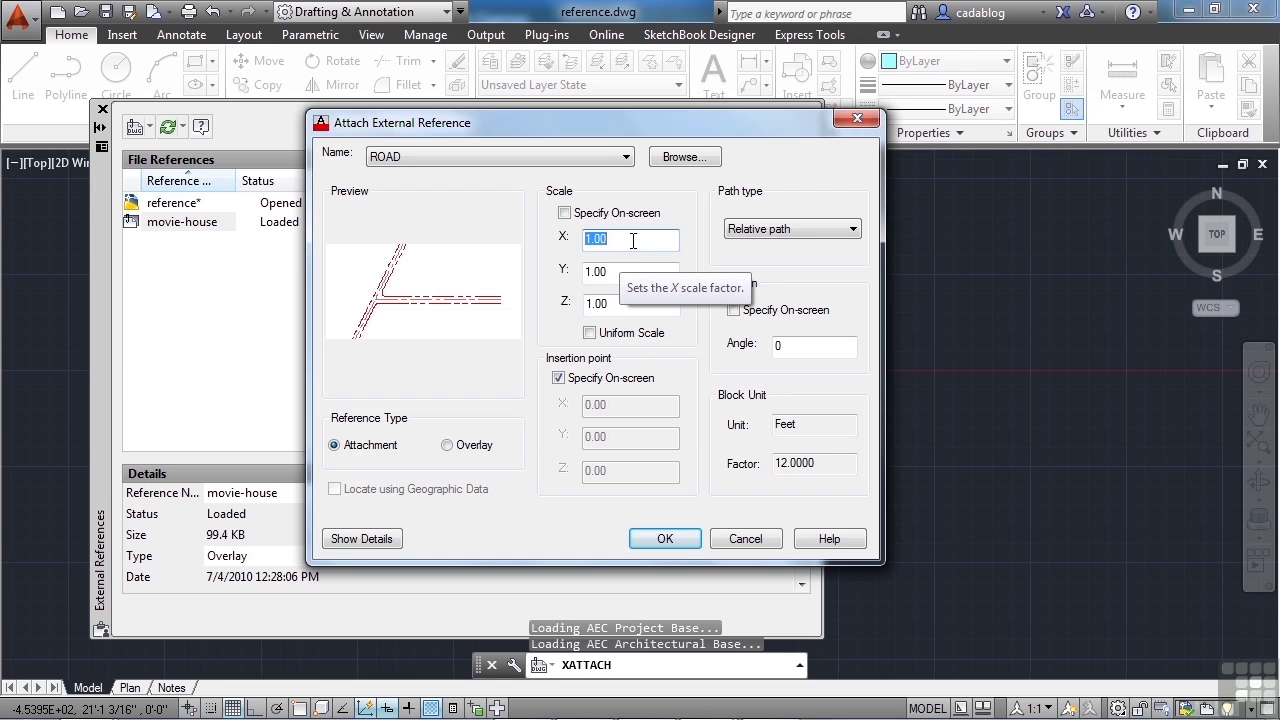
left_click(632, 272)
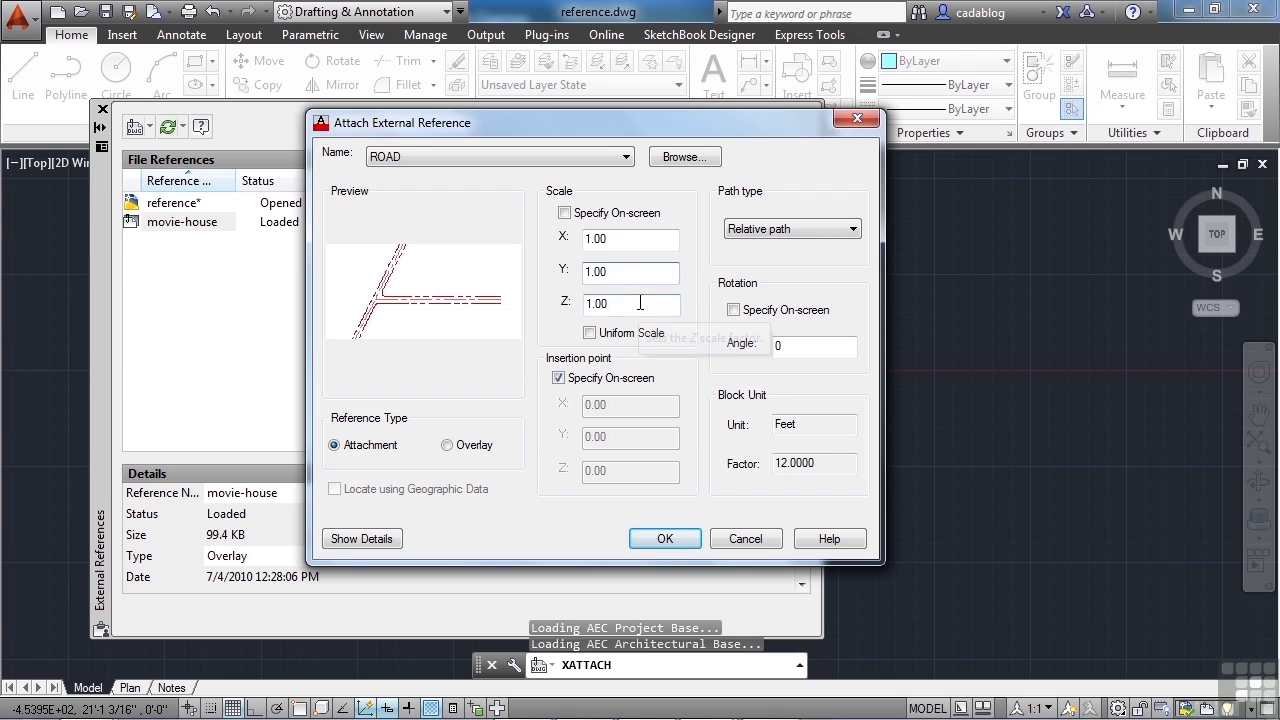
left_click(641, 305)
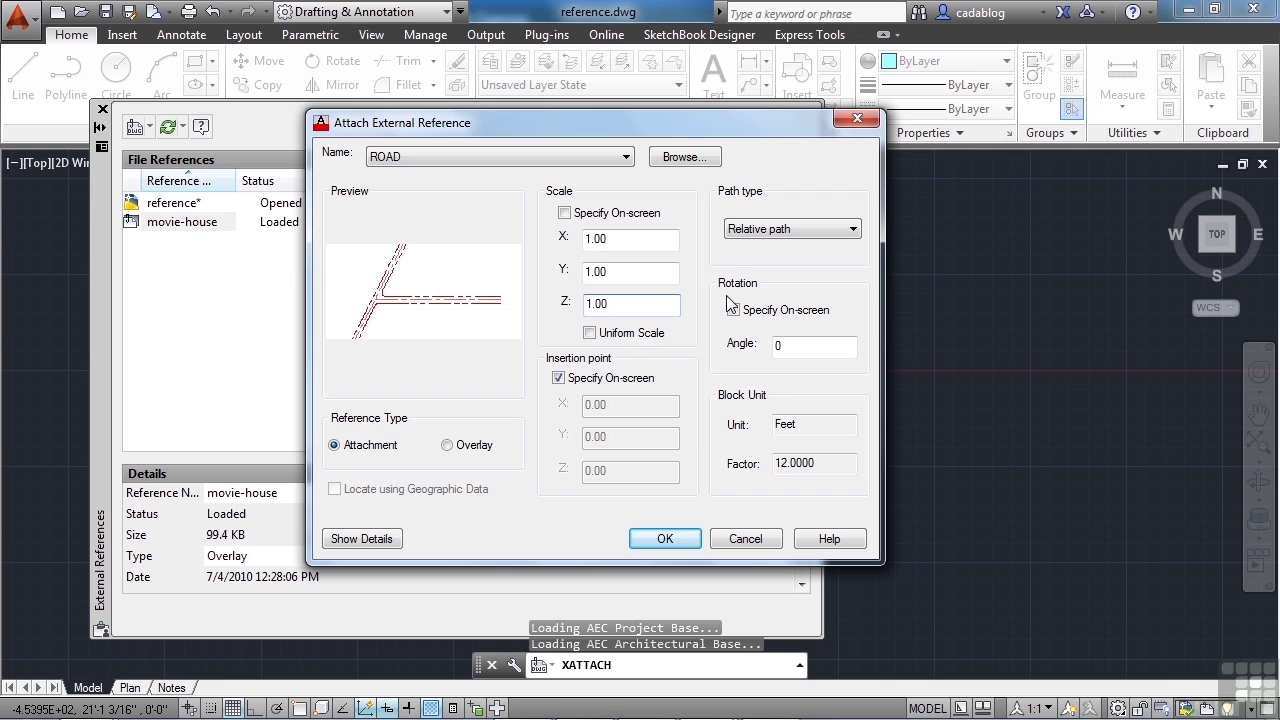
left_click(469, 452)
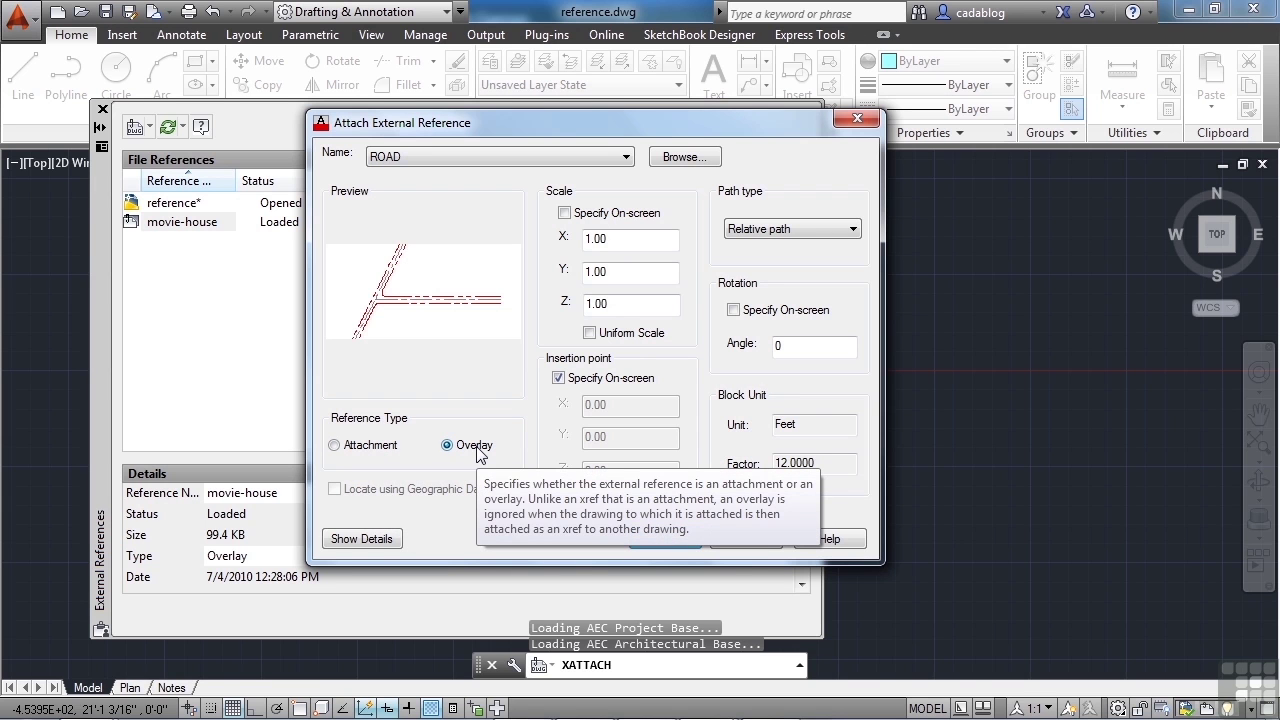
left_click(383, 450)
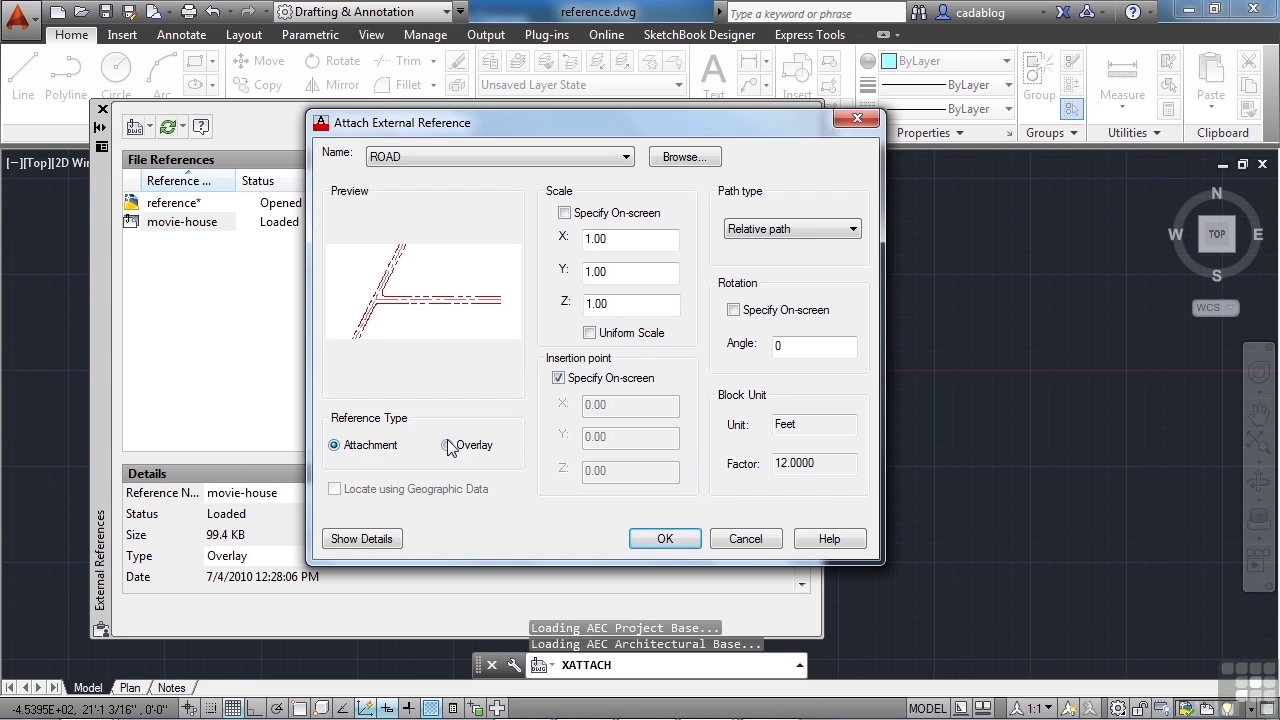
left_click(473, 446)
left_click(831, 234)
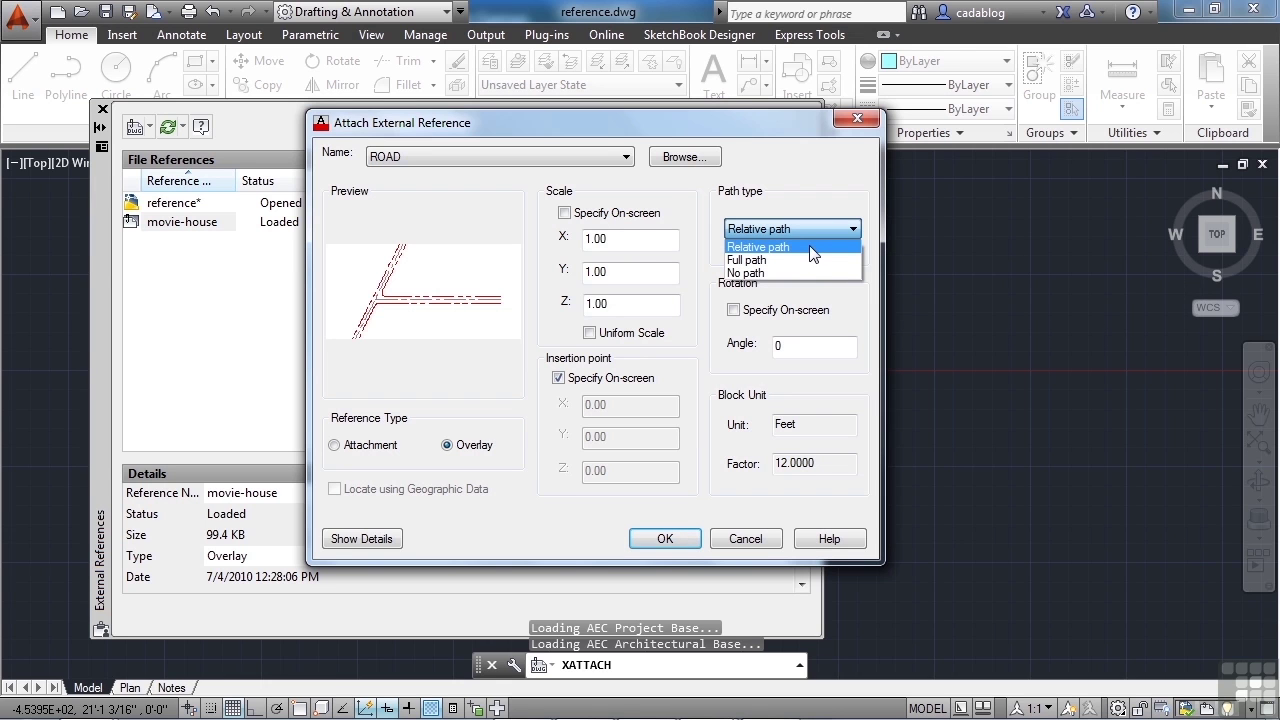
- Keep the relative path, enter insertion point 0,0,0, and attach ROAD
left_click(809, 246)
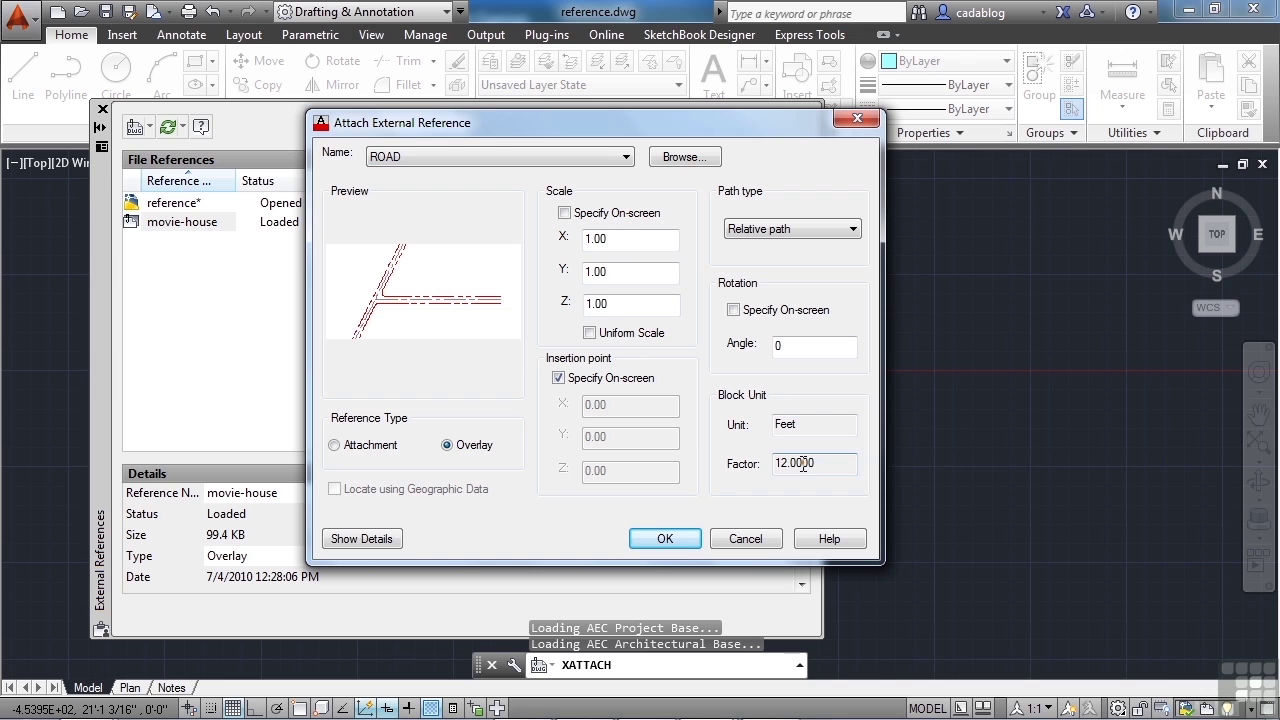
left_click(562, 379)
left_click(572, 384)
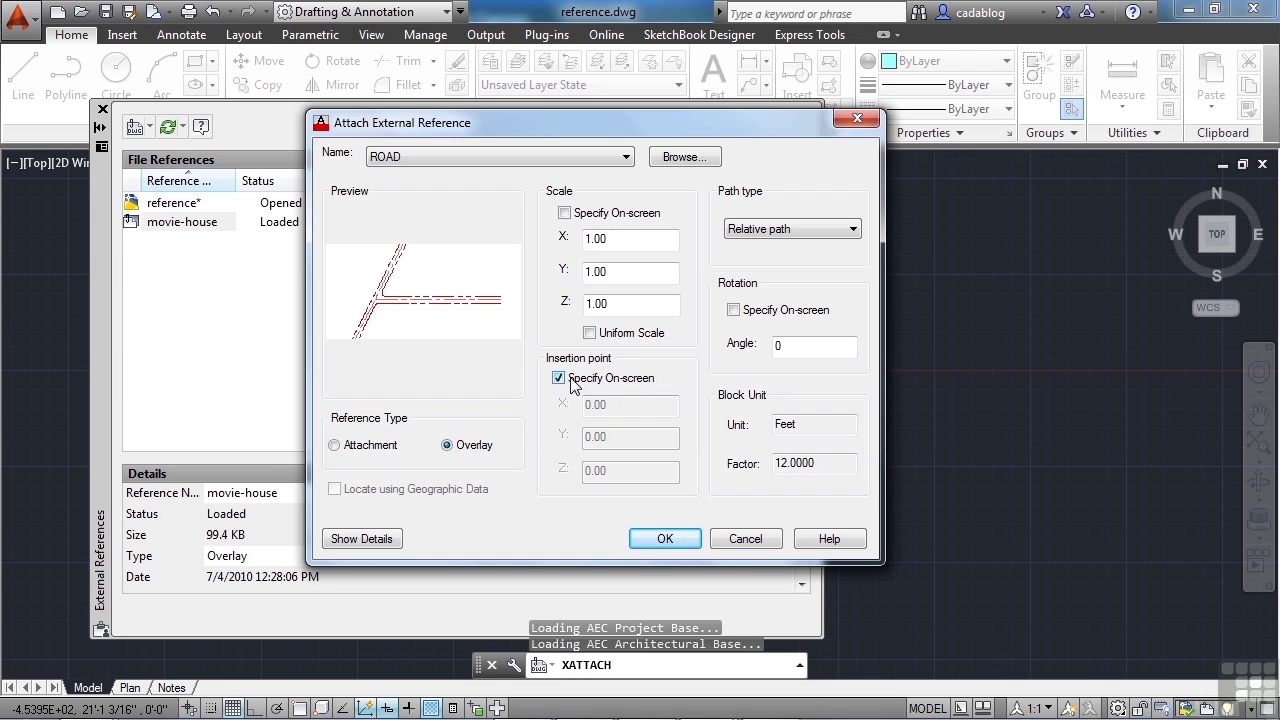
left_click(560, 379)
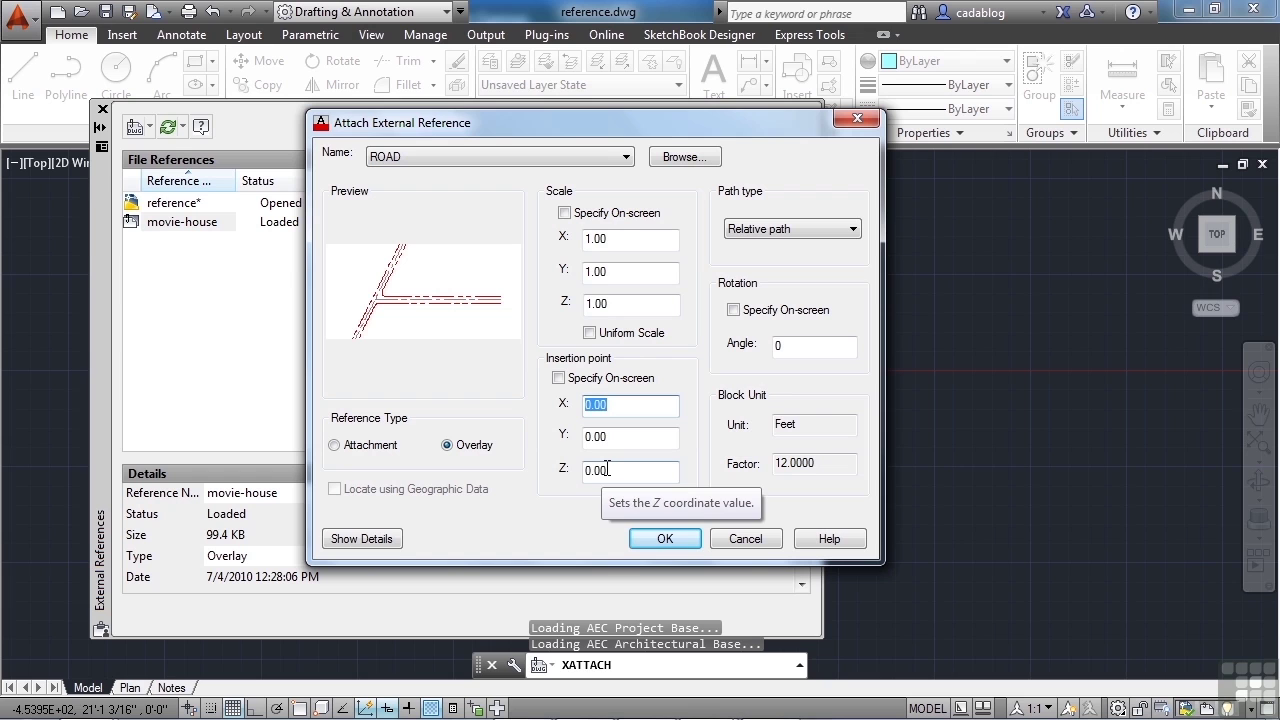
left_click(559, 384)
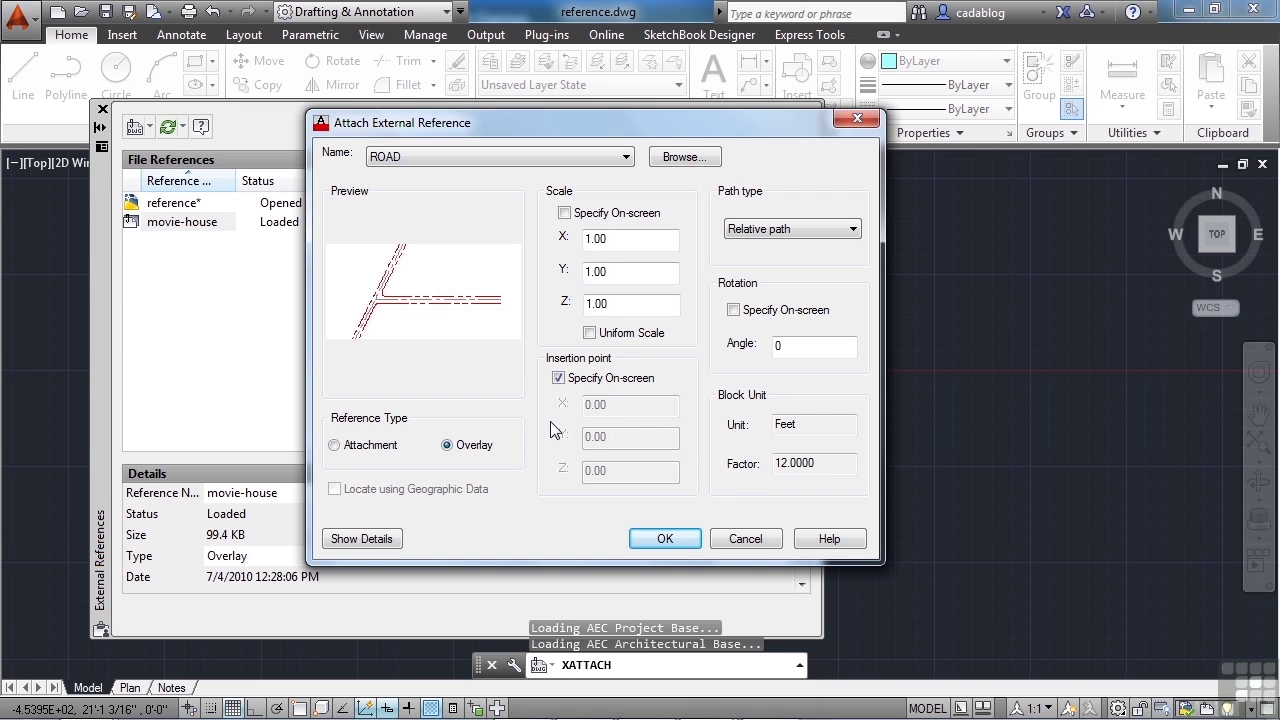
left_click(559, 378)
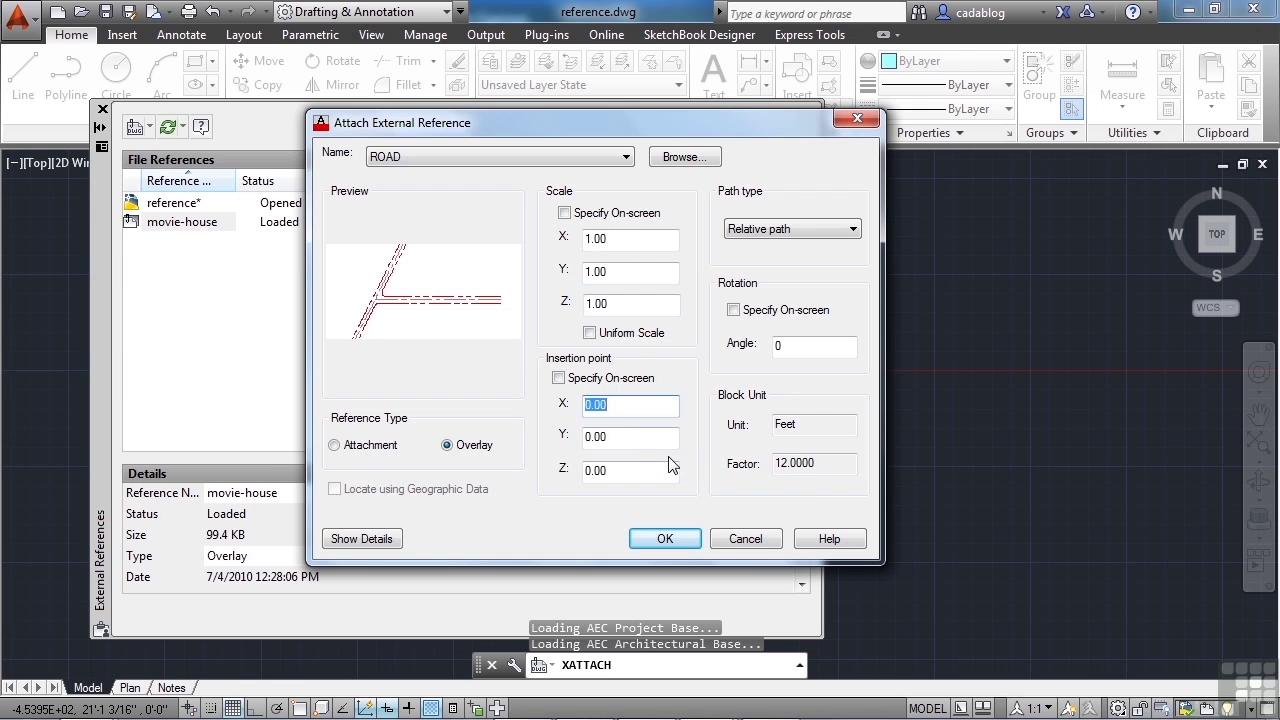
left_click(664, 541)
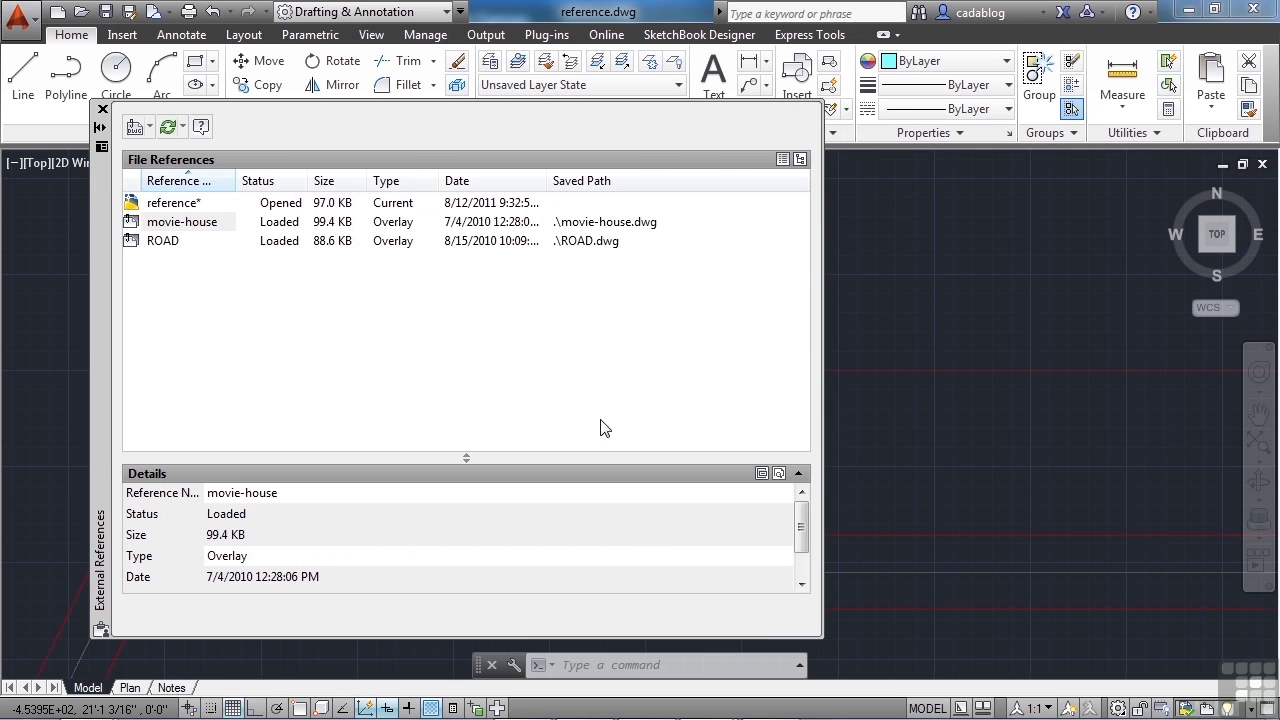
- Auto-hide the references palette and zoom out to see the road lines around the plan
left_click(101, 128)
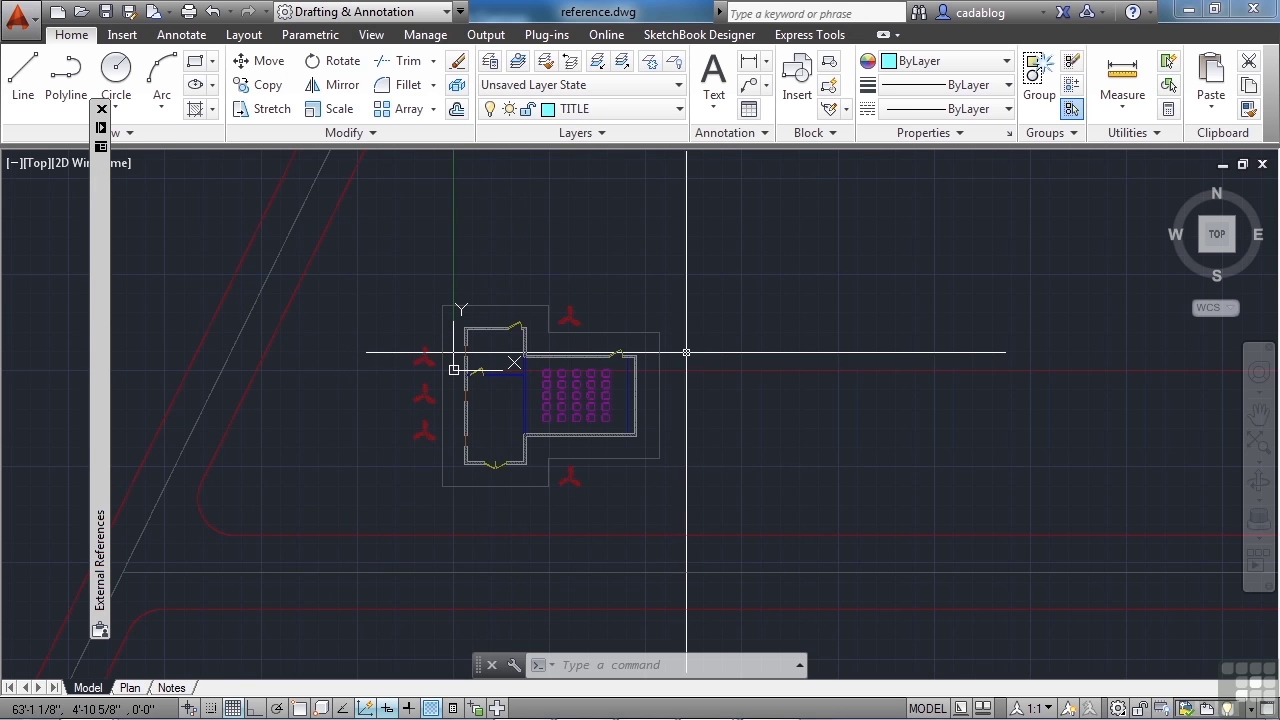
scroll(678, 352, "down", 1)
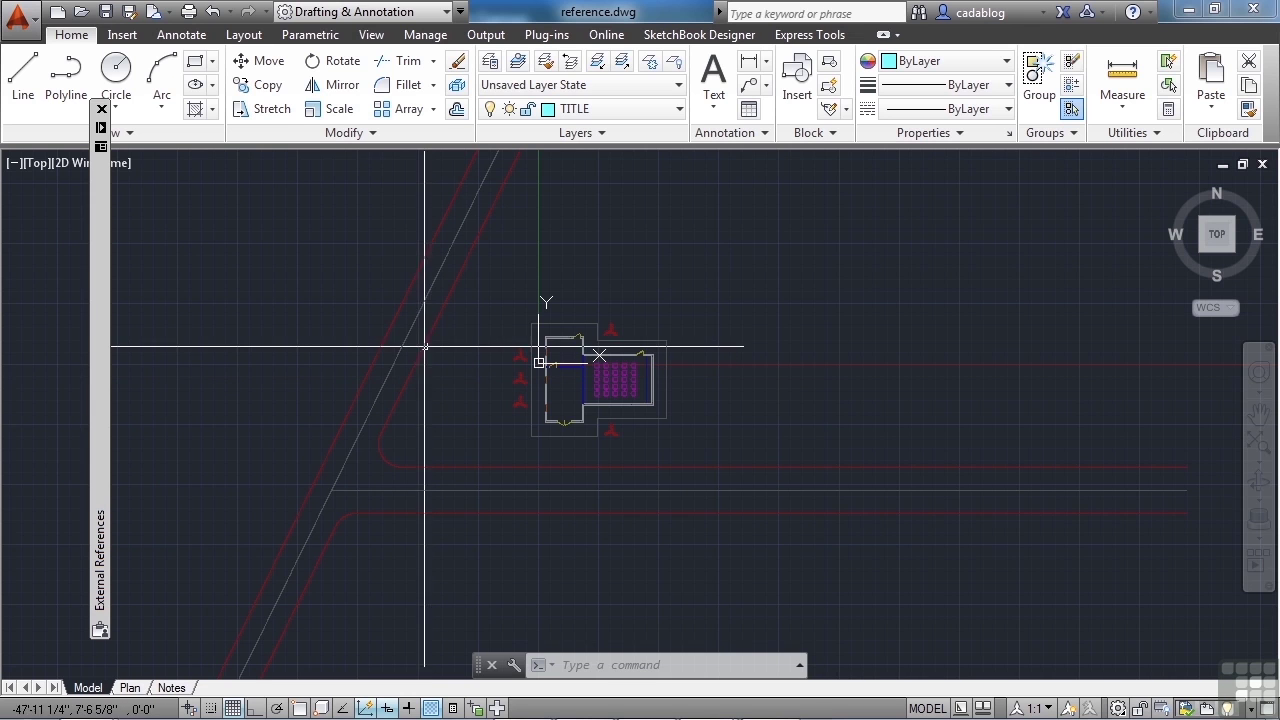
left_click(446, 342)
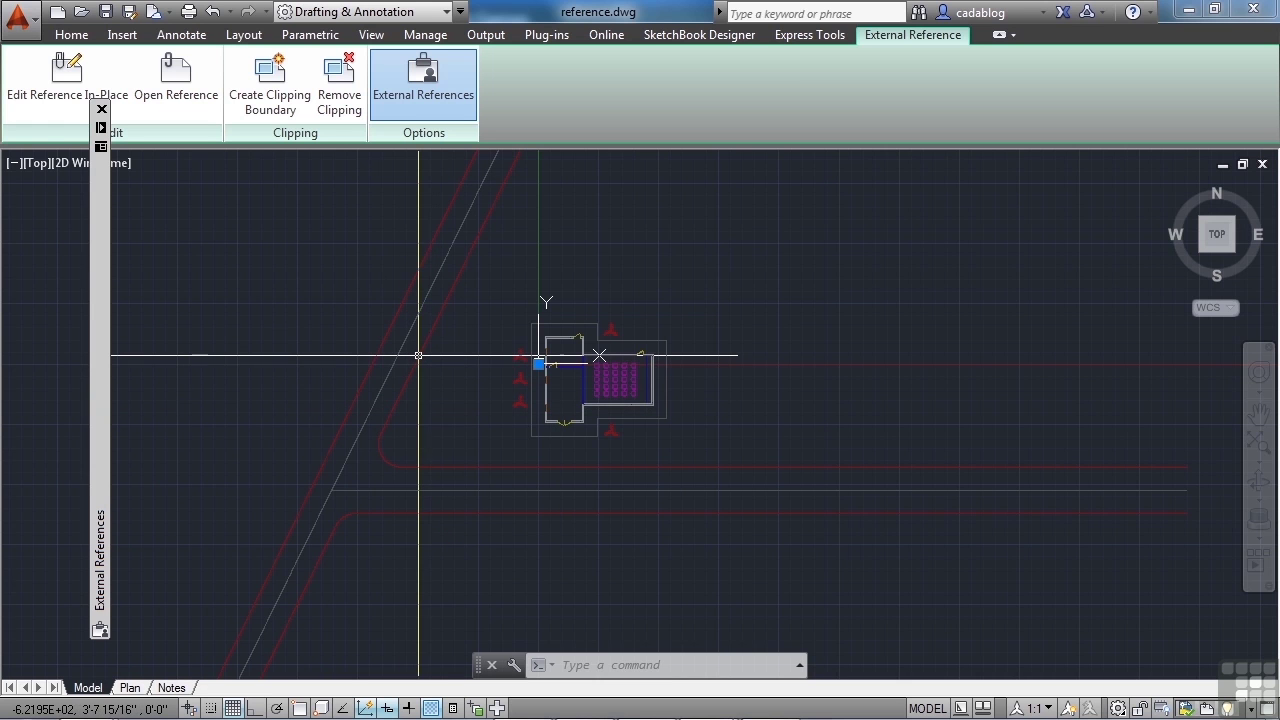
mouse_move(418, 355)
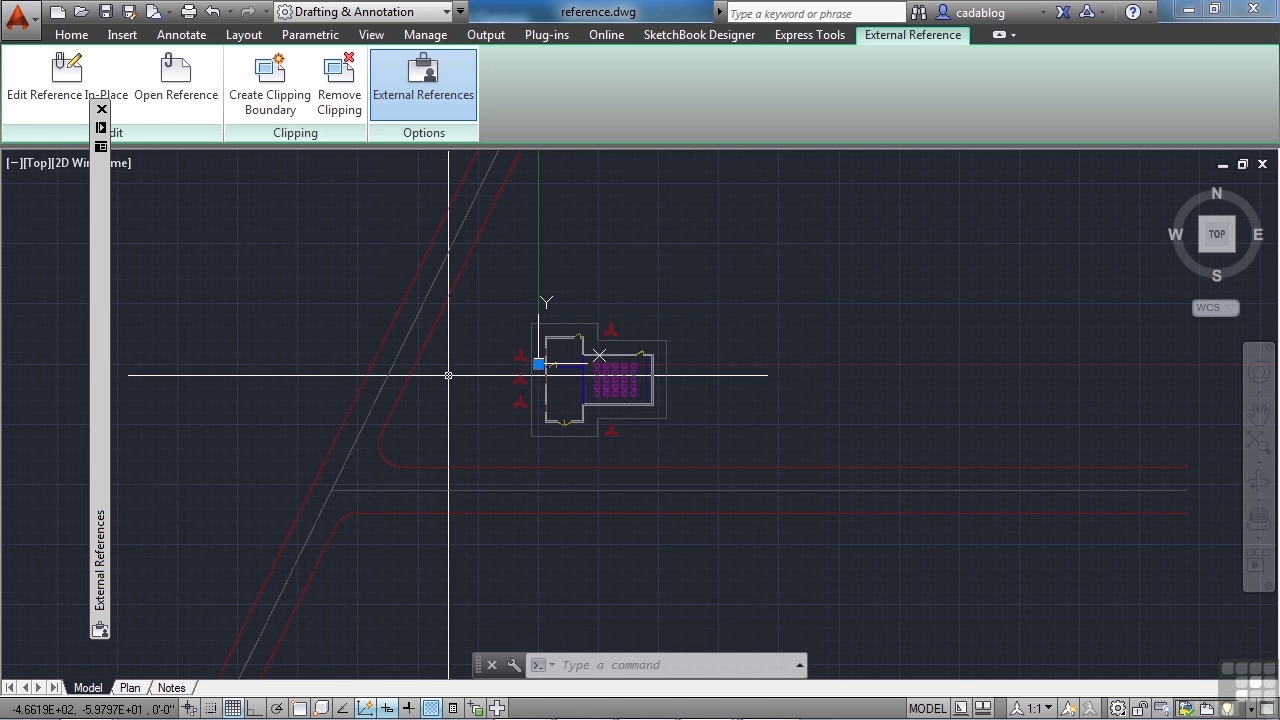
key("Escape")
scroll(505, 408, "up", 2)
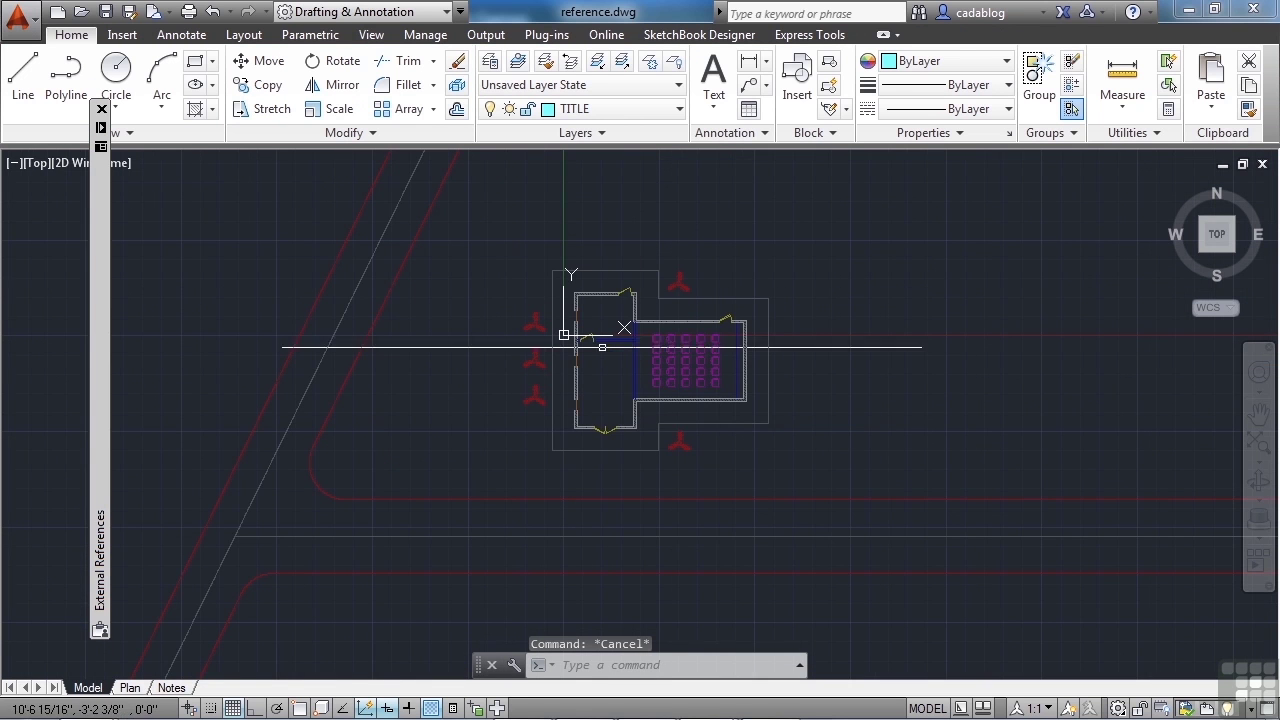